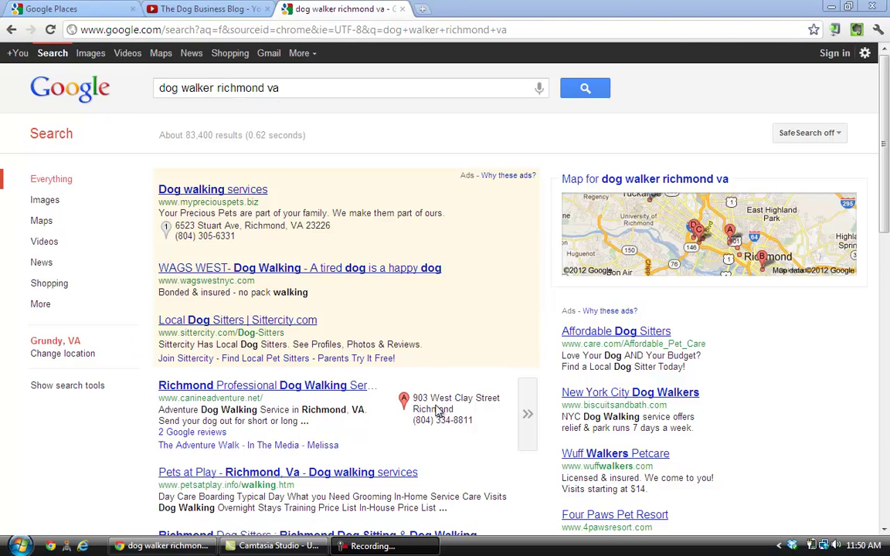
Browse the 'dog walker richmond va' local results, then switch to the Google Places page
{"action": "scroll", "coordinate": [547, 337], "scroll_direction": "down", "scroll_amount": 3}
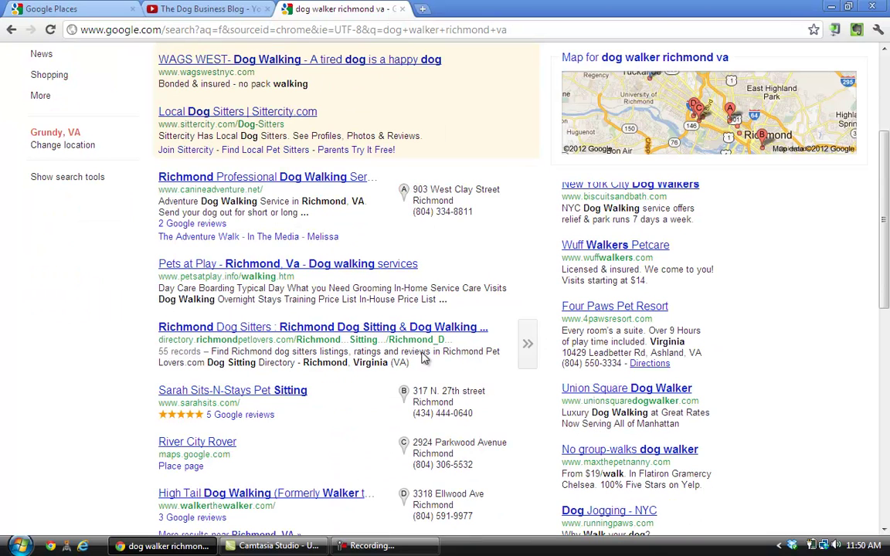
{"action": "scroll", "coordinate": [409, 412], "scroll_direction": "down", "scroll_amount": 1}
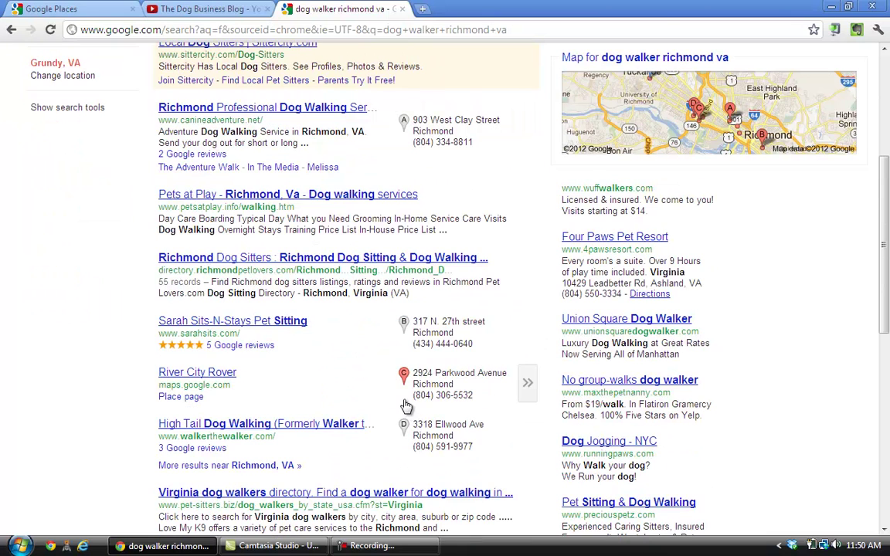
{"action": "scroll", "coordinate": [293, 250], "scroll_direction": "up", "scroll_amount": 2}
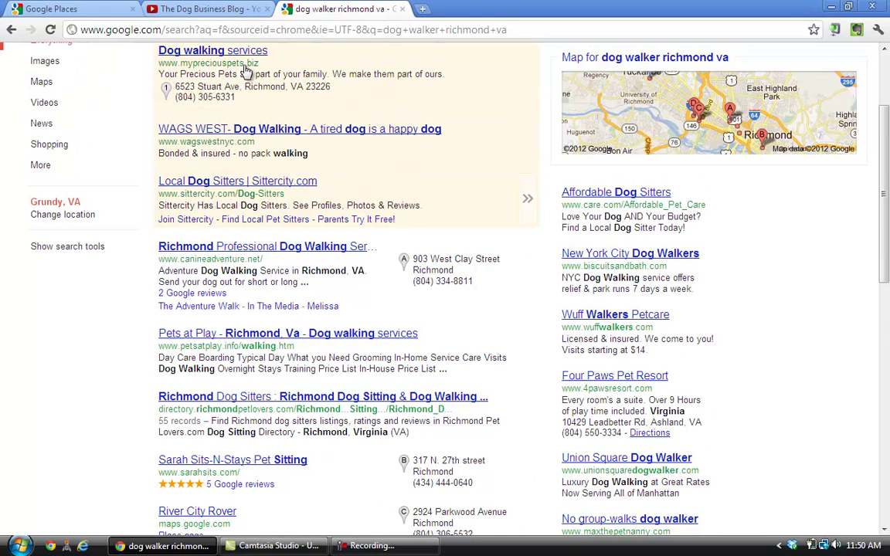
{"action": "scroll", "coordinate": [261, 182], "scroll_direction": "up", "scroll_amount": 1}
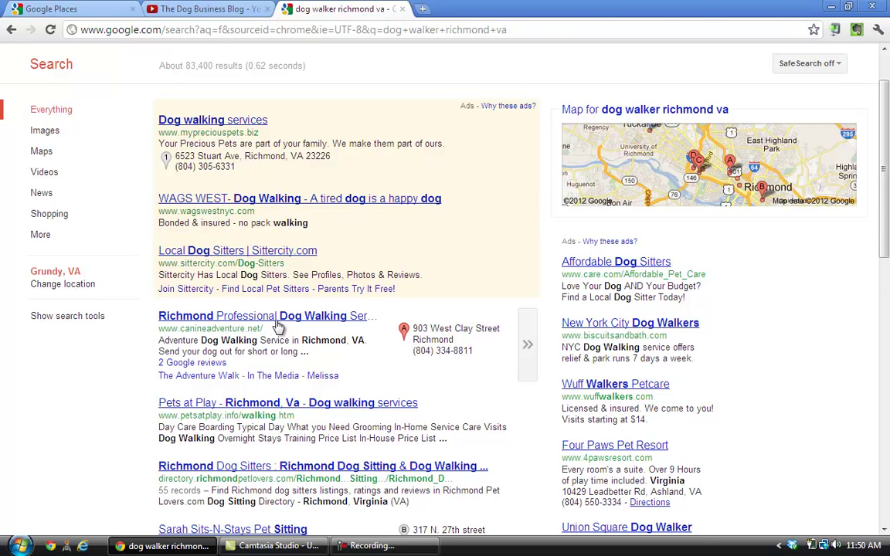
{"action": "scroll", "coordinate": [278, 327], "scroll_direction": "down", "scroll_amount": 3}
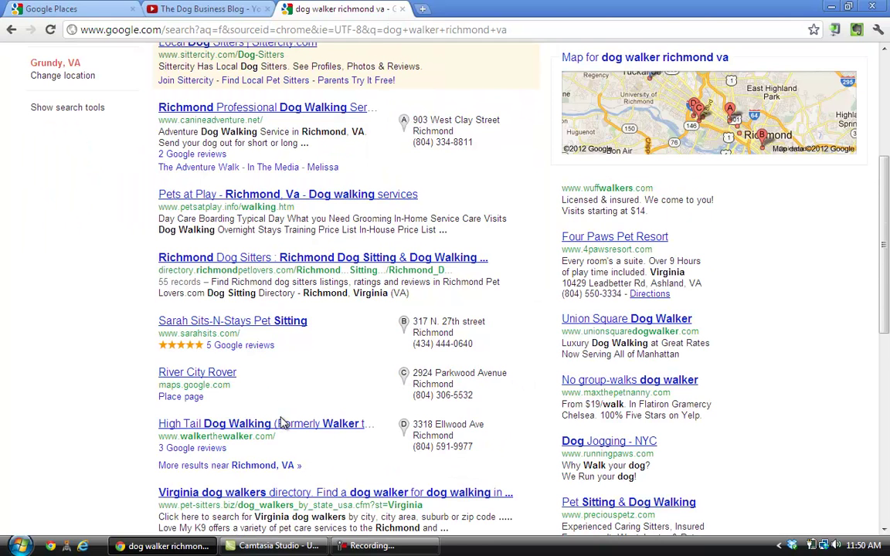
{"action": "scroll", "coordinate": [313, 411], "scroll_direction": "down", "scroll_amount": 1}
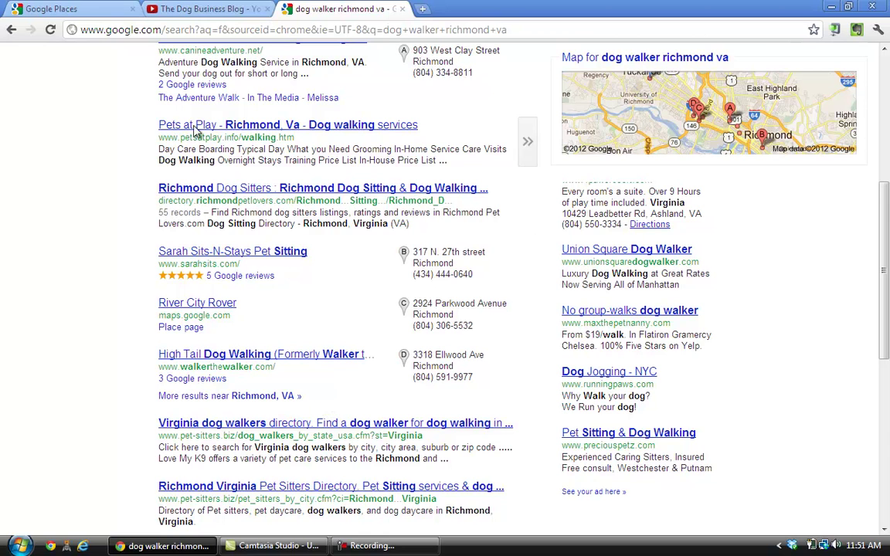
{"action": "left_click", "coordinate": [85, 10]}
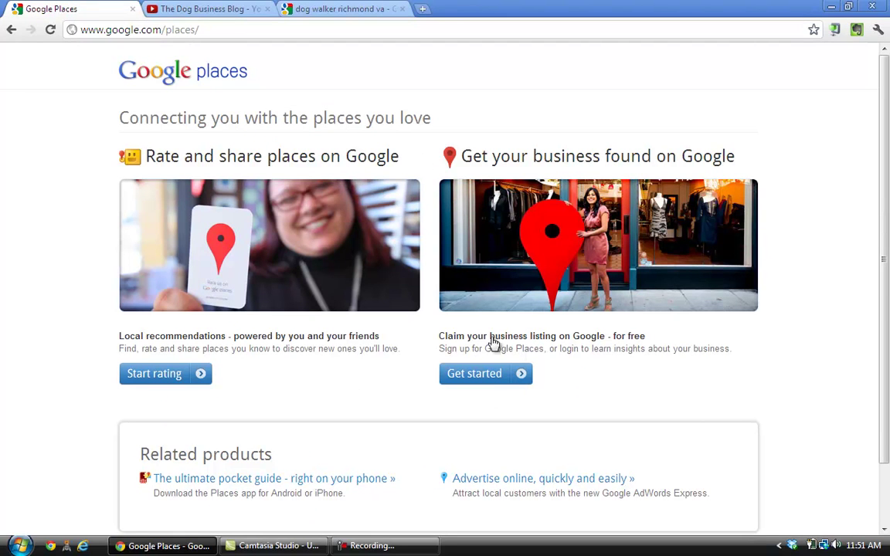
Start a new business listing and sign in with the saved account credentials
{"action": "double_click", "coordinate": [495, 384]}
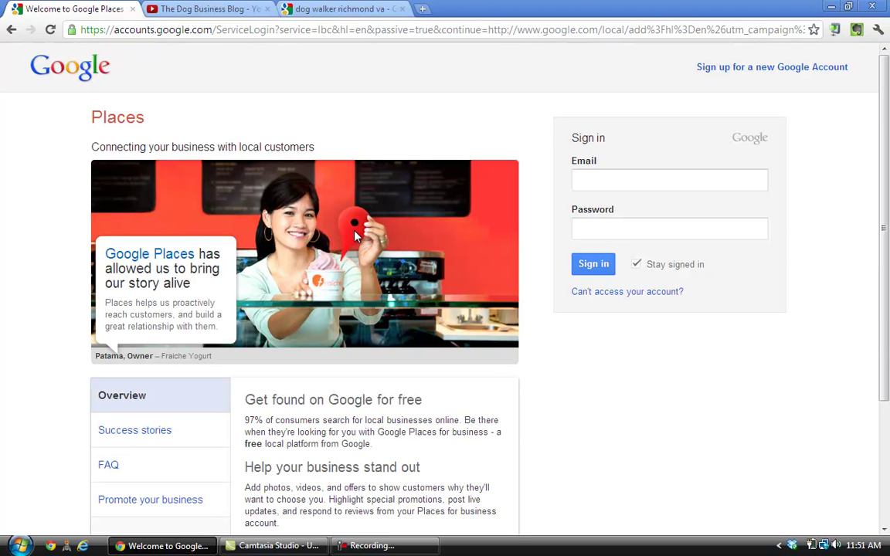
{"action": "left_click", "coordinate": [665, 182]}
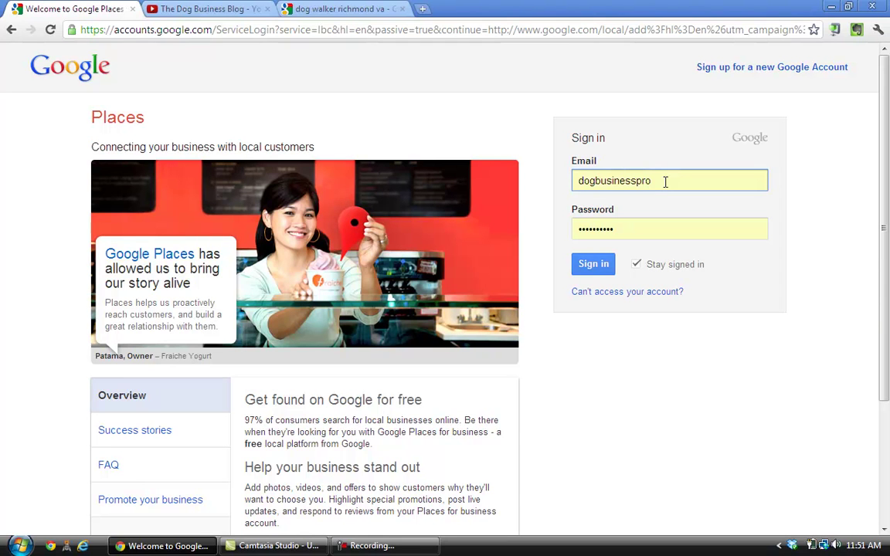
{"action": "left_click", "coordinate": [595, 269]}
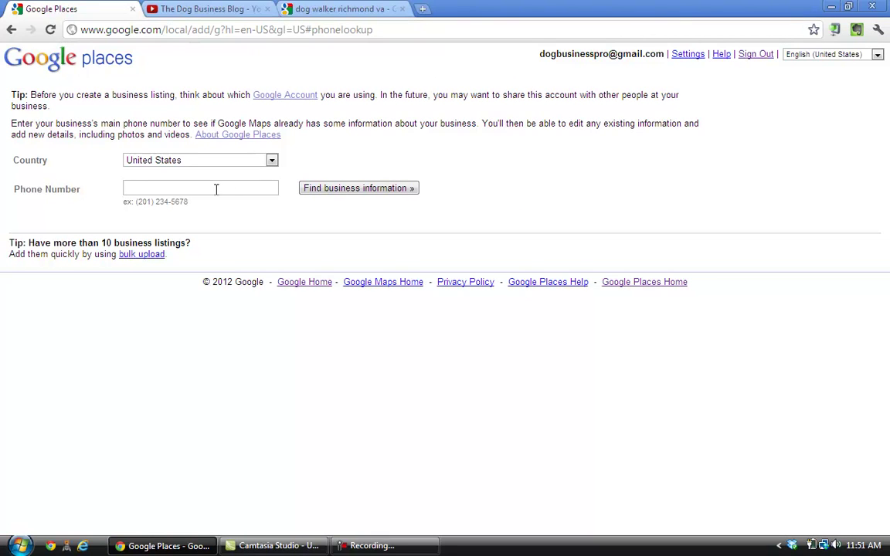
Look up the business's main phone number, which finds no existing listing
{"action": "left_click", "coordinate": [333, 193]}
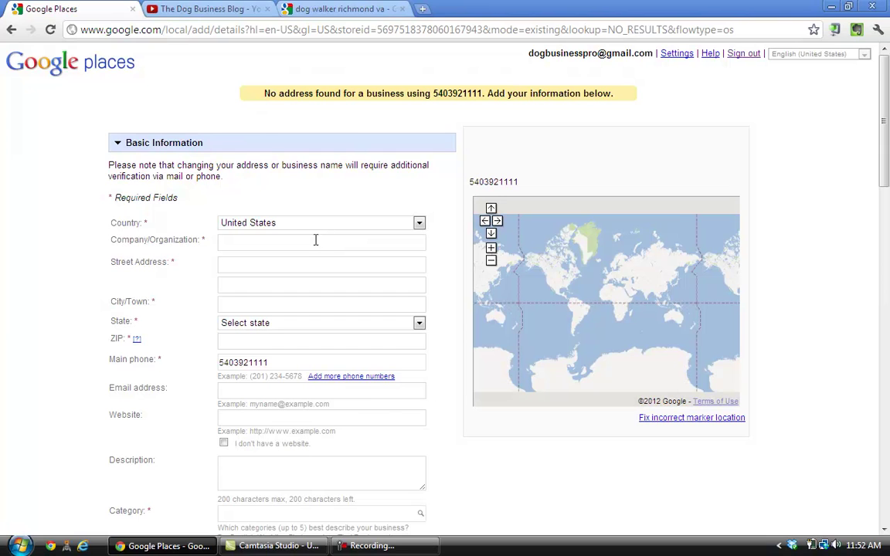
Enter the company name 'The Dog Business Blog' and the business street address
{"action": "left_click", "coordinate": [313, 246]}
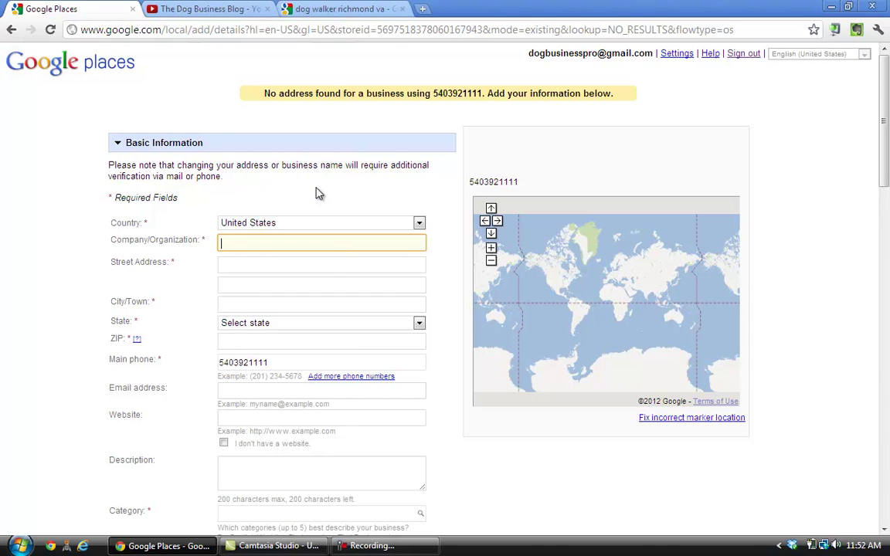
{"action": "type", "text": "The"}
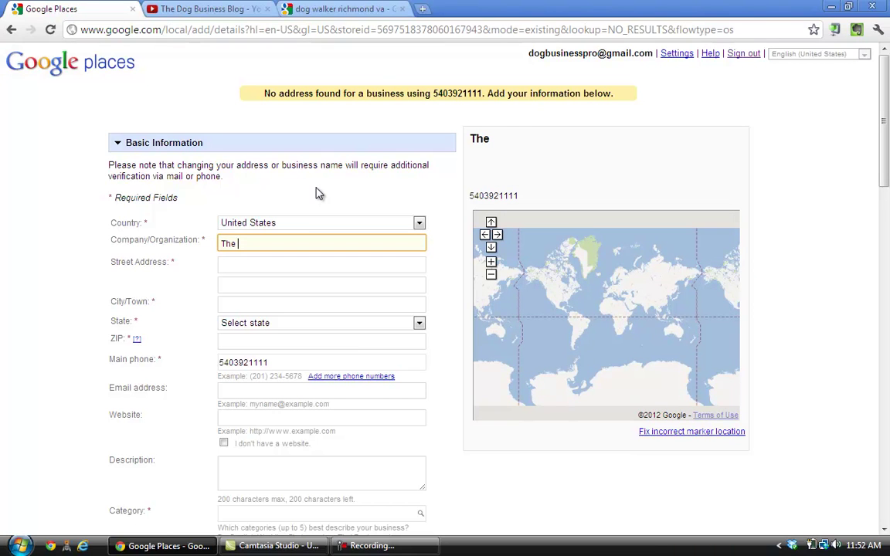
{"action": "type", "text": " Dog Business B"}
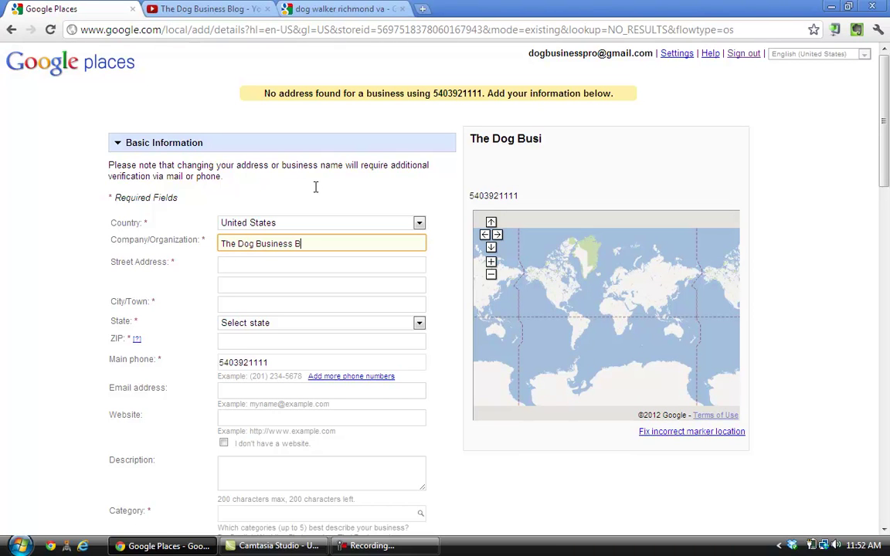
{"action": "type", "text": "log"}
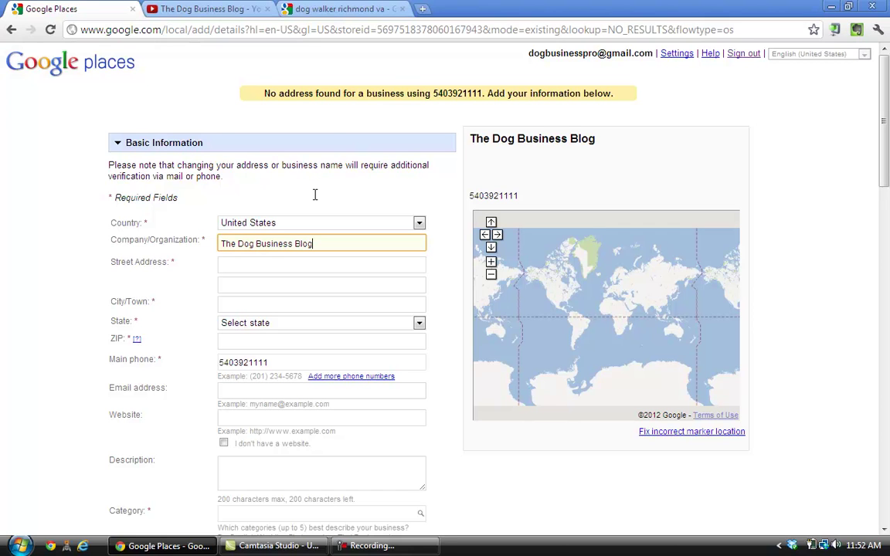
{"action": "left_click", "coordinate": [307, 264]}
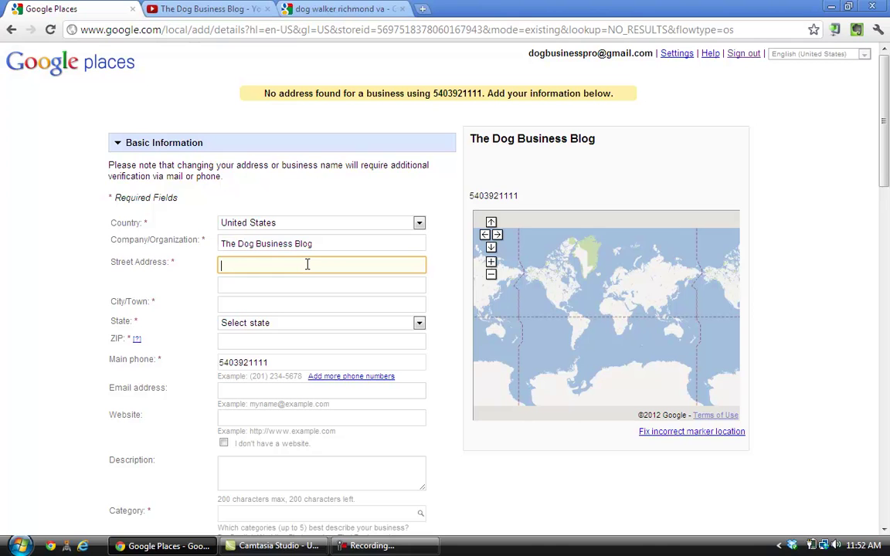
{"action": "key", "text": "Tab"}
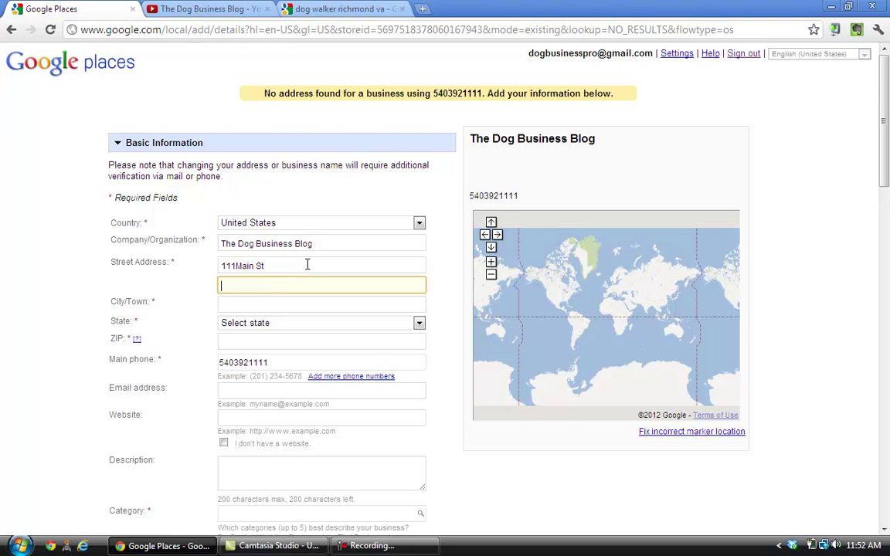
{"action": "key", "text": "Tab"}
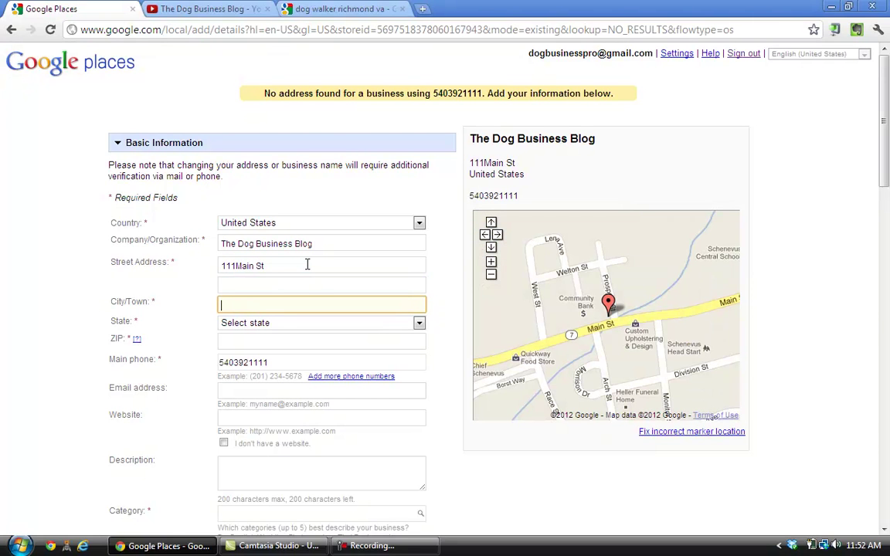
Fill in city Radford, state Virginia and ZIP code 24141
{"action": "type", "text": "Radford"}
{"action": "key", "text": "Tab"}
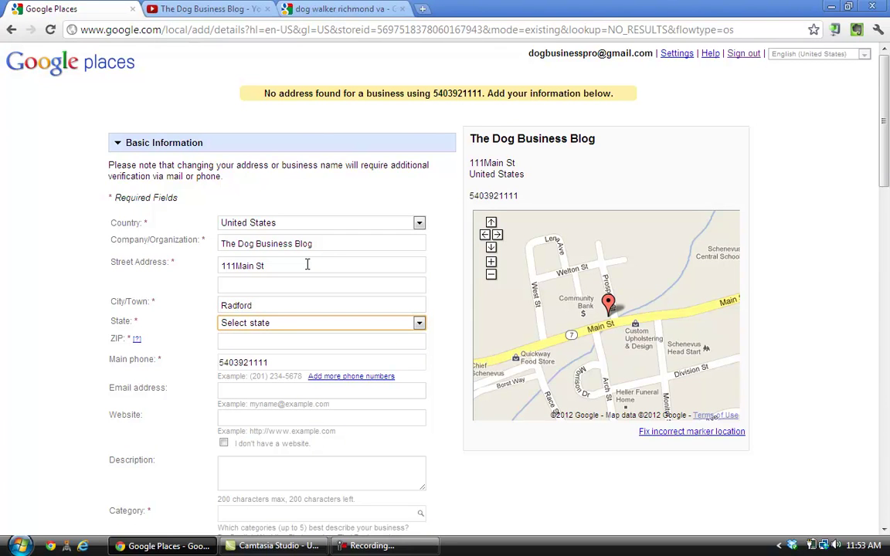
{"action": "key", "text": "v"}
{"action": "key", "text": "i"}
{"action": "key", "text": "Down"}
{"action": "key", "text": "Tab"}
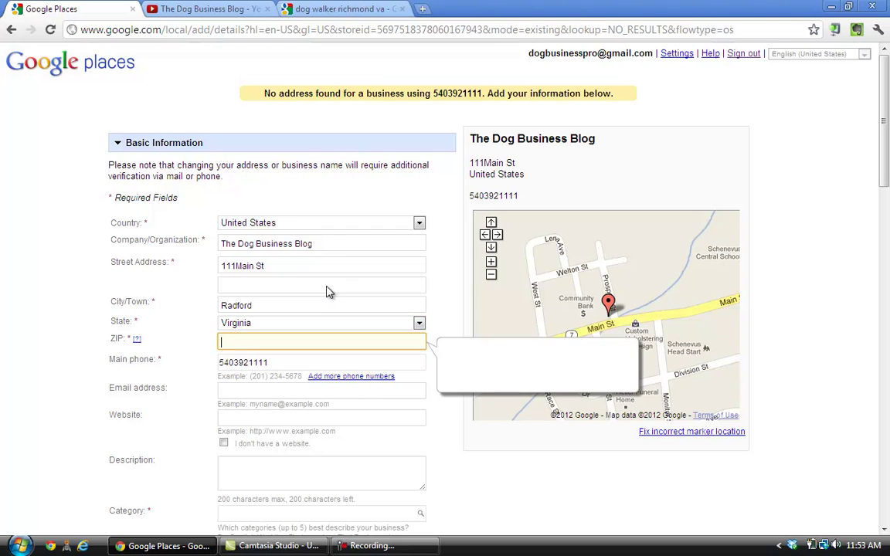
{"action": "type", "text": "24141"}
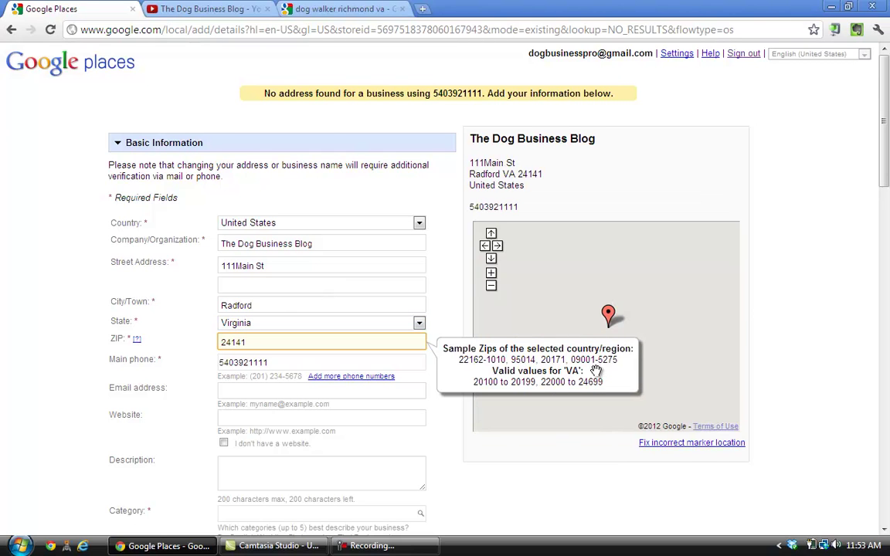
{"action": "left_click", "coordinate": [455, 419]}
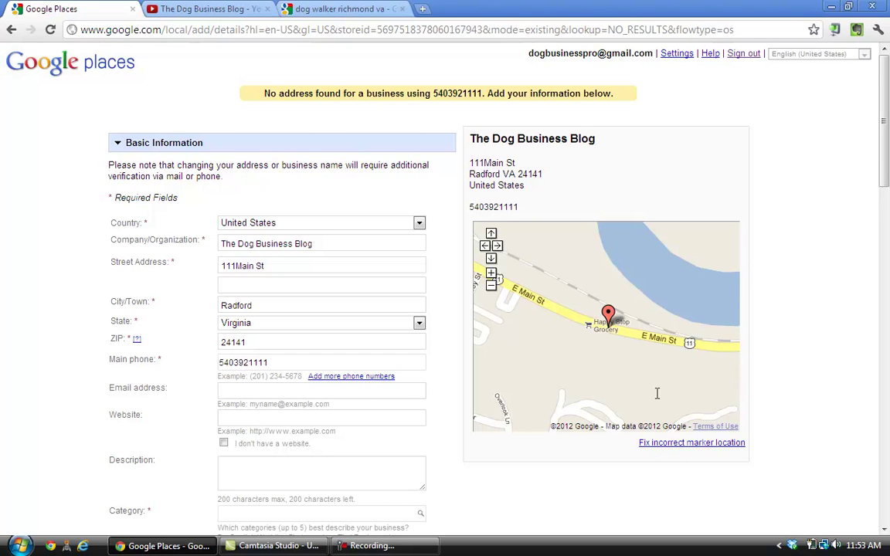
{"action": "left_click", "coordinate": [300, 390]}
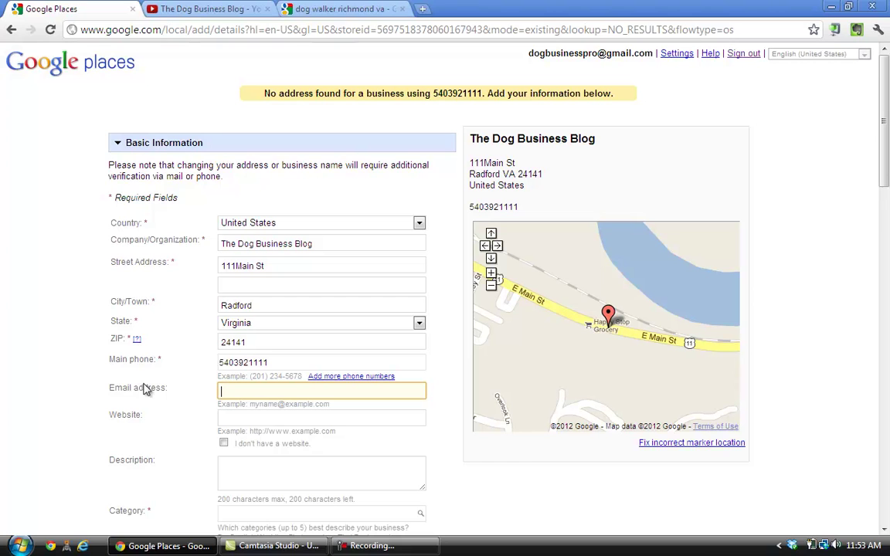
{"action": "type", "text": "d"}
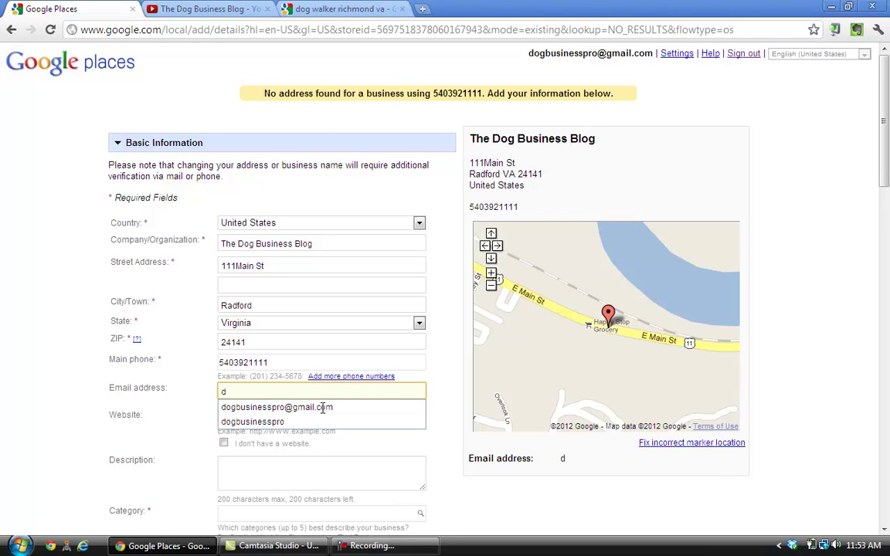
{"action": "left_click", "coordinate": [317, 407]}
{"action": "left_click", "coordinate": [312, 418]}
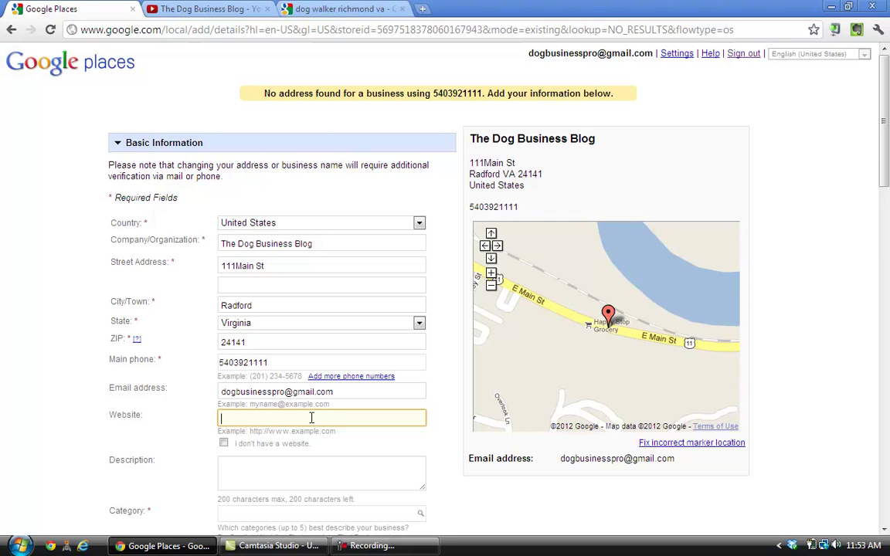
{"action": "type", "text": "w"}
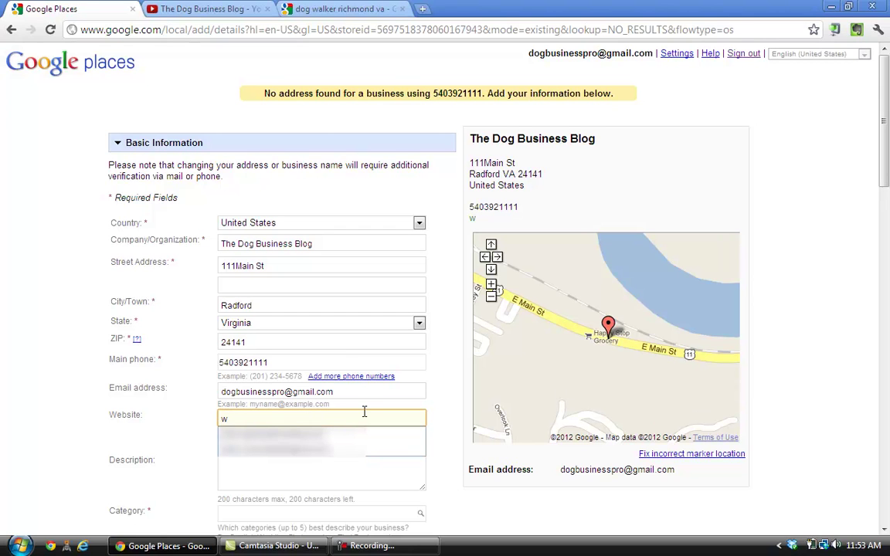
{"action": "key", "text": "BackSpace"}
{"action": "type", "text": "w"}
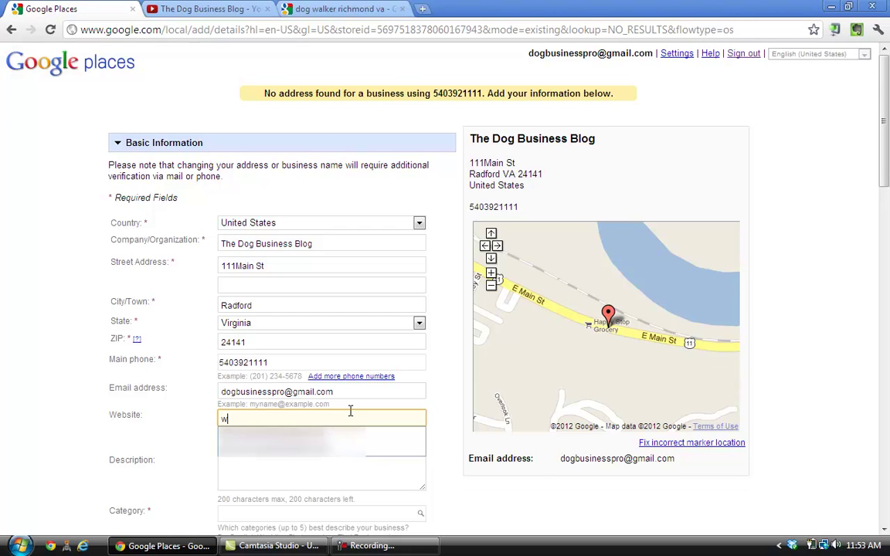
{"action": "type", "text": "ww."}
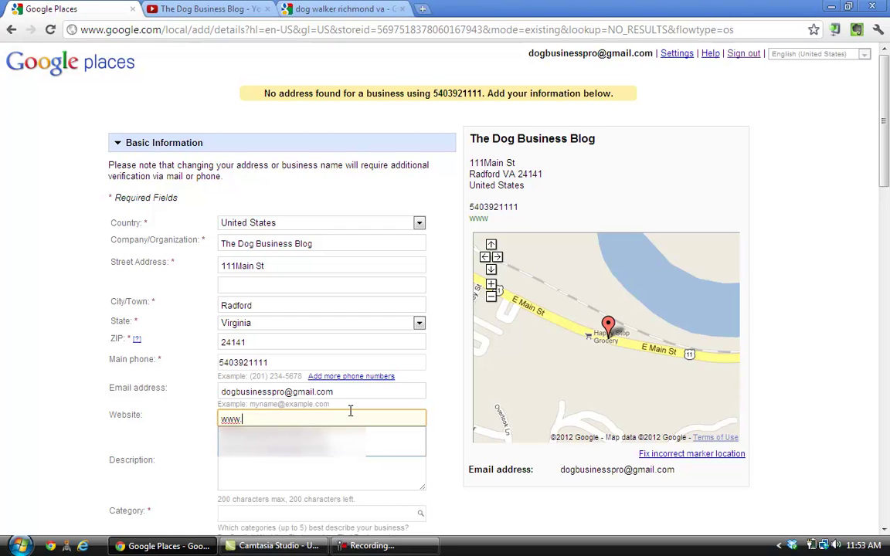
{"action": "type", "text": "dogbusiness"}
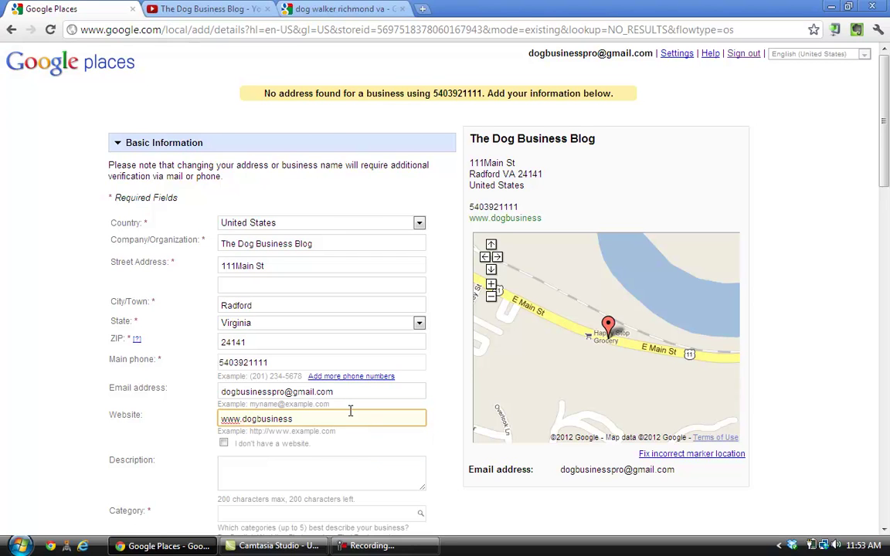
{"action": "type", "text": "bolg.com"}
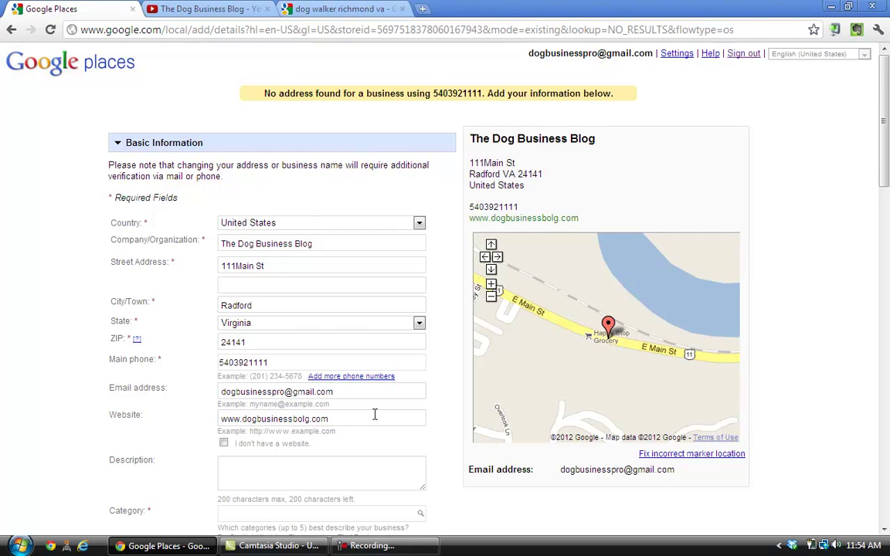
{"action": "left_click", "coordinate": [357, 438]}
{"action": "scroll", "coordinate": [358, 424], "scroll_direction": "down", "scroll_amount": 1}
Type 'We help people start and grow dog businesses' into the Description box
{"action": "scroll", "coordinate": [297, 370], "scroll_direction": "down", "scroll_amount": 1}
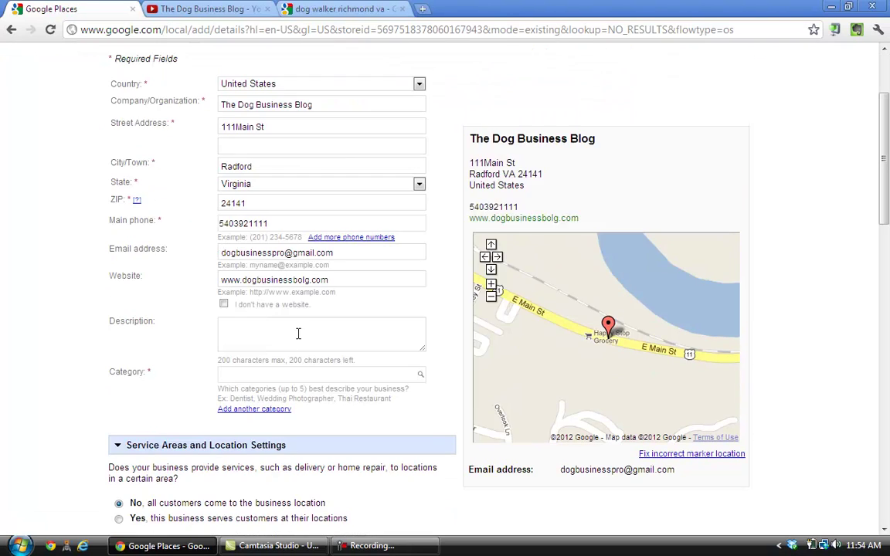
{"action": "left_click", "coordinate": [298, 334]}
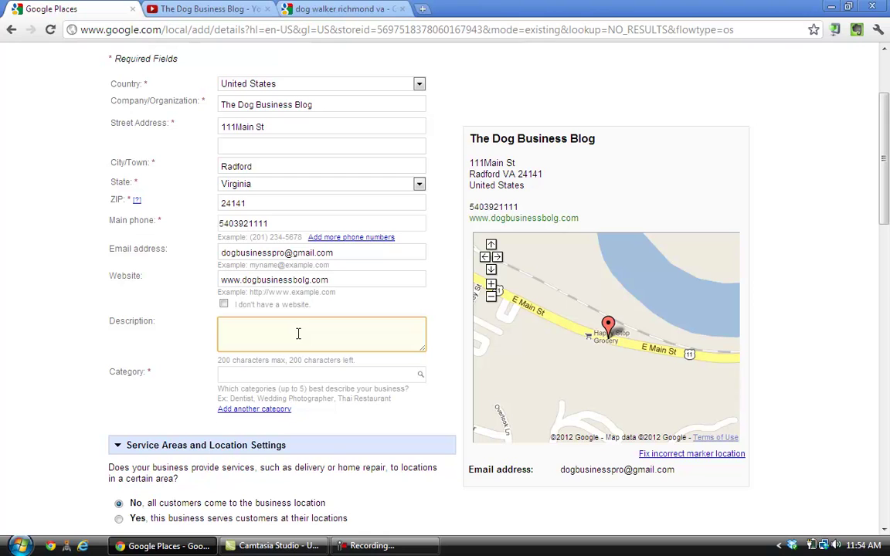
{"action": "type", "text": "We "}
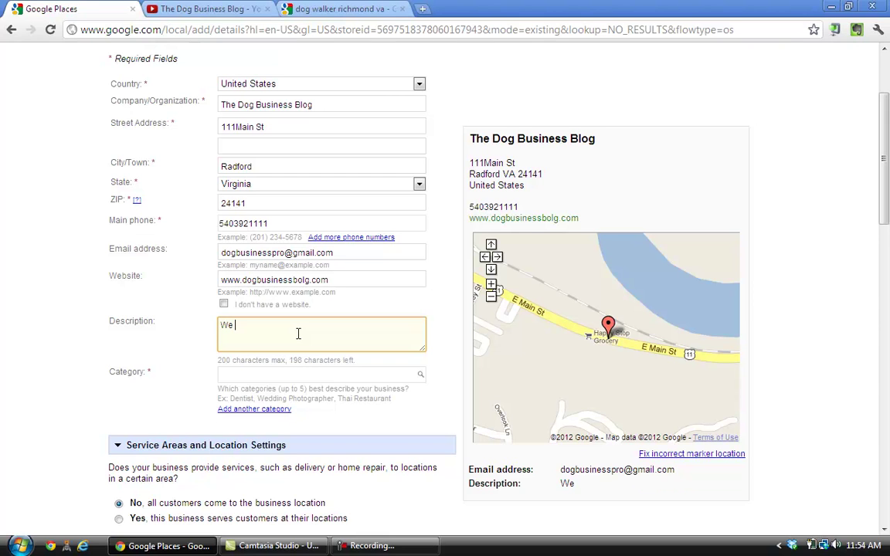
{"action": "type", "text": "help people"}
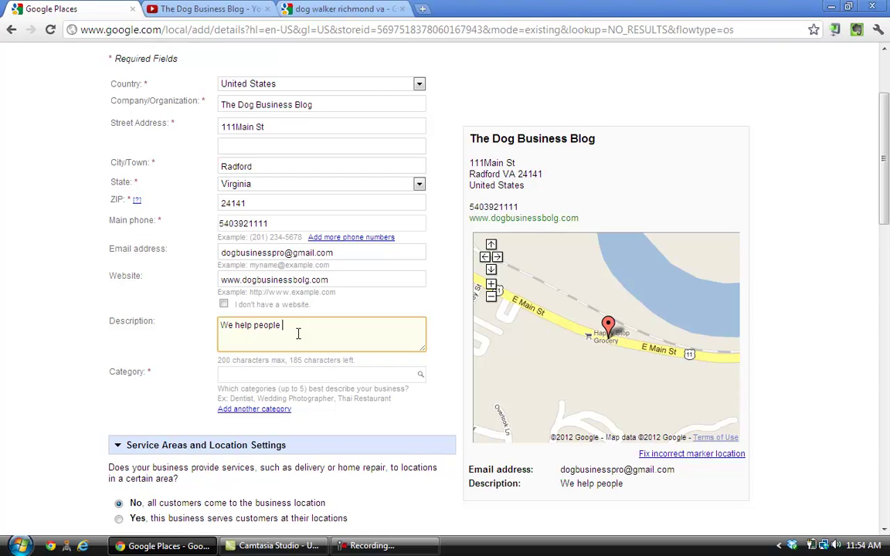
{"action": "type", "text": " start and grow dog busines"}
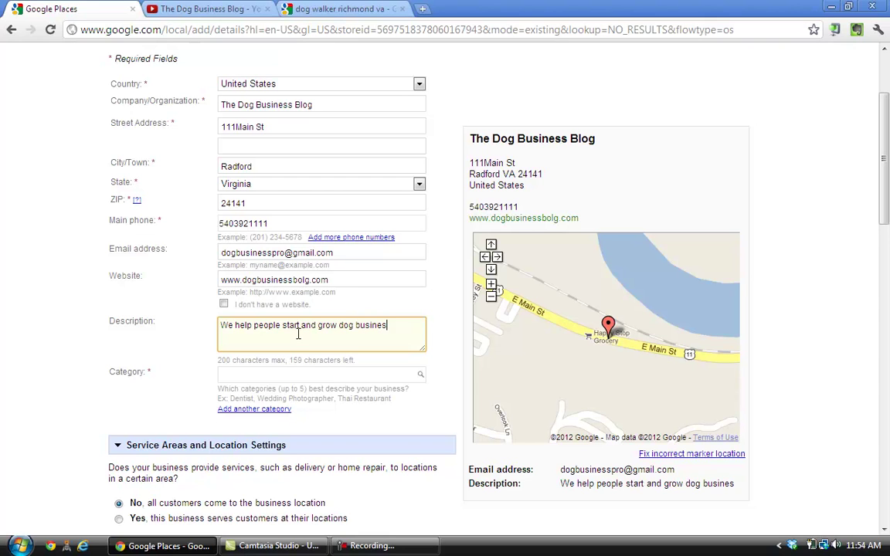
{"action": "type", "text": "ses."}
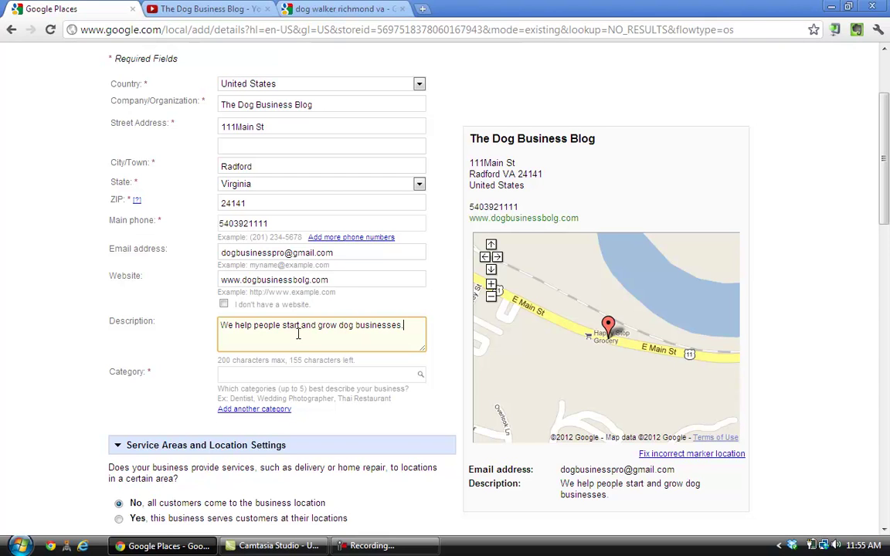
{"action": "left_click", "coordinate": [299, 375]}
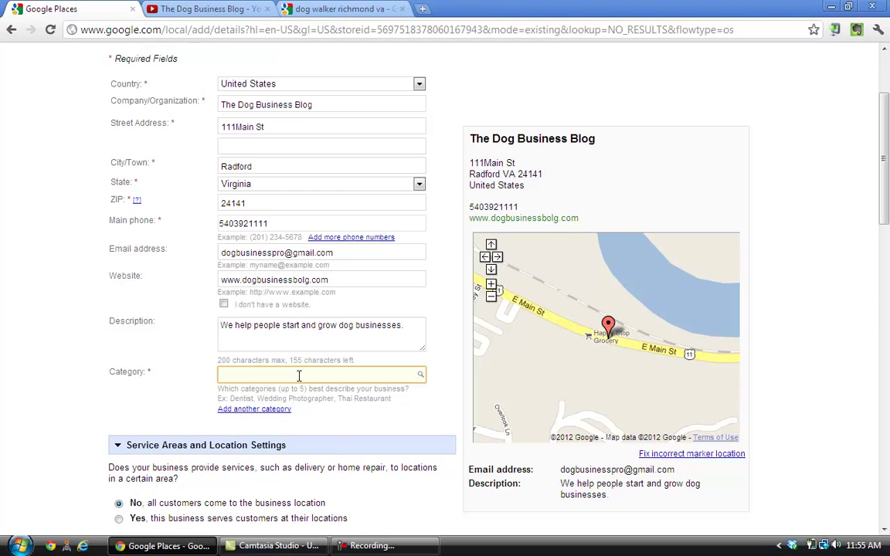
Set Dog Walker as the main category and Pet Sitter as the second
{"action": "type", "text": "dog"}
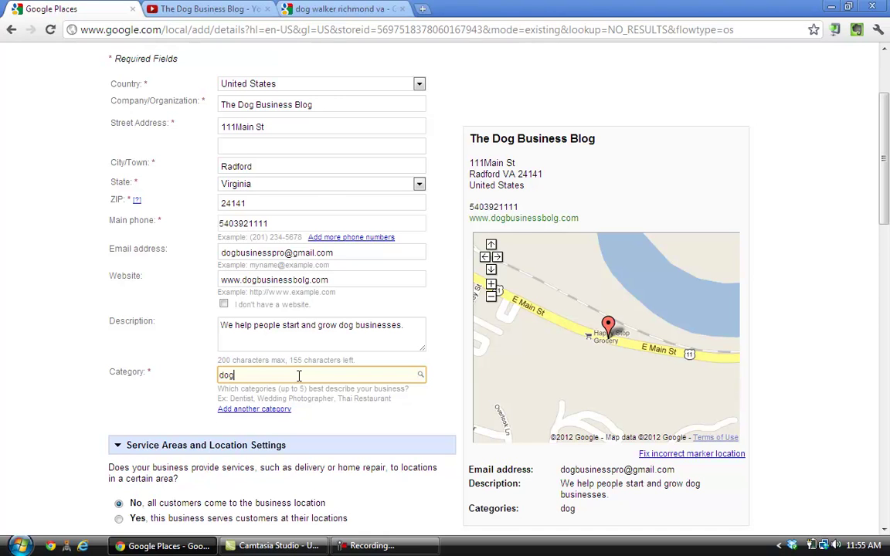
{"action": "type", "text": " w"}
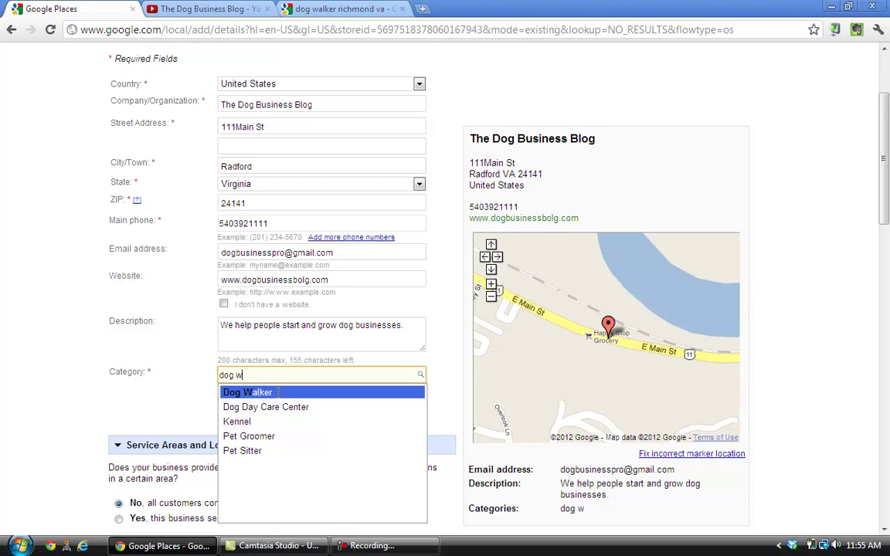
{"action": "left_click", "coordinate": [278, 392]}
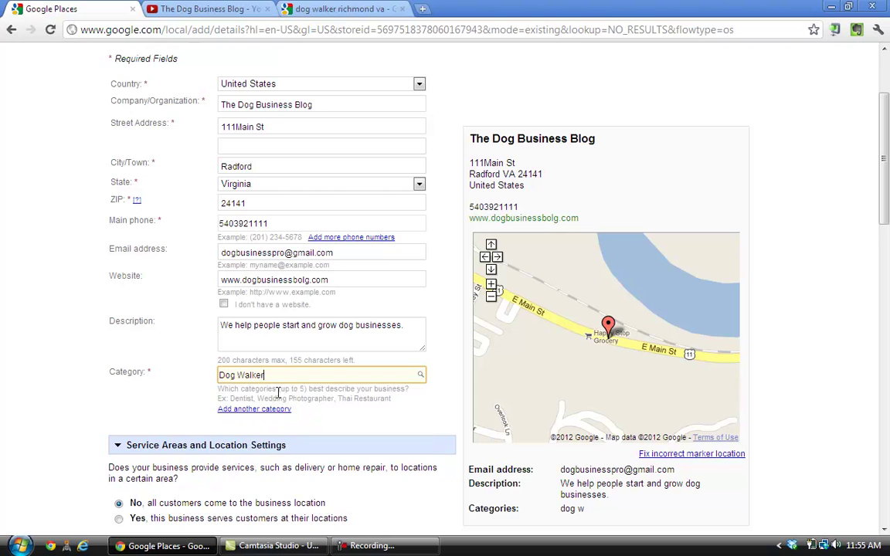
{"action": "type", "text": ","}
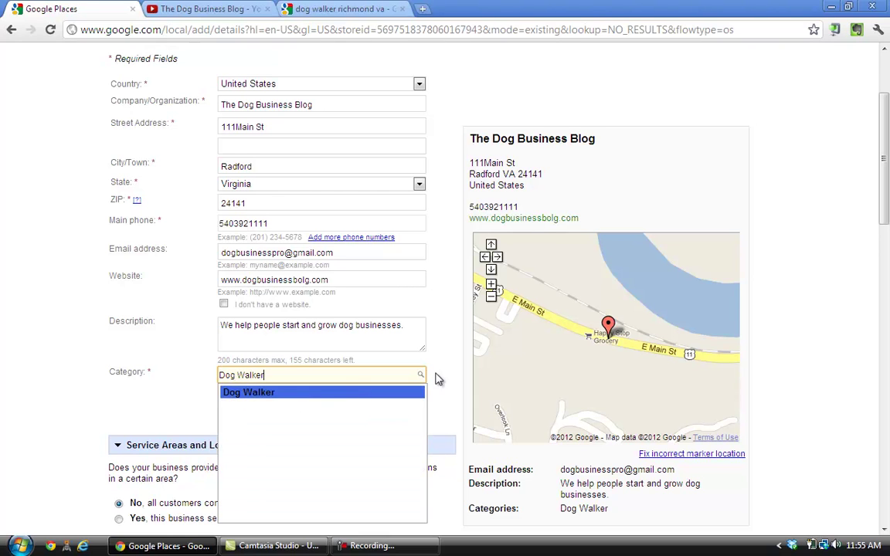
{"action": "key", "text": "Return"}
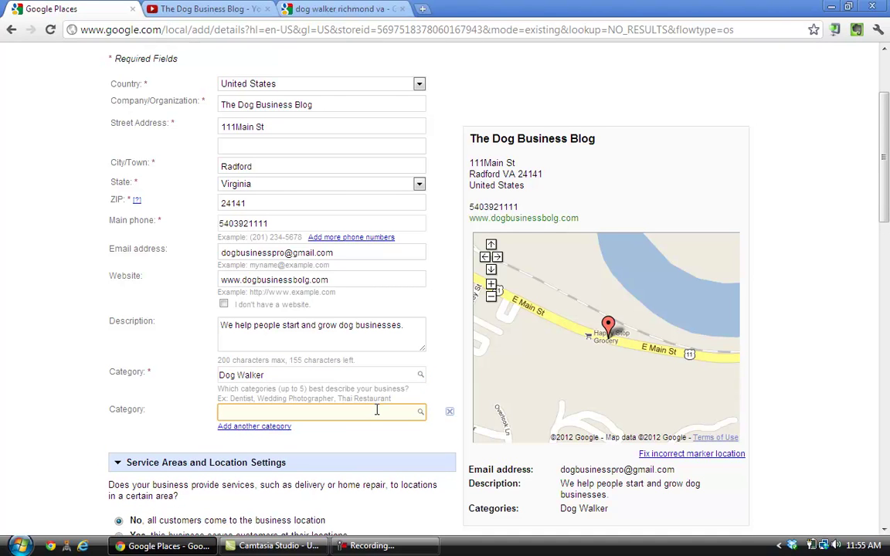
{"action": "type", "text": "pet sitti"}
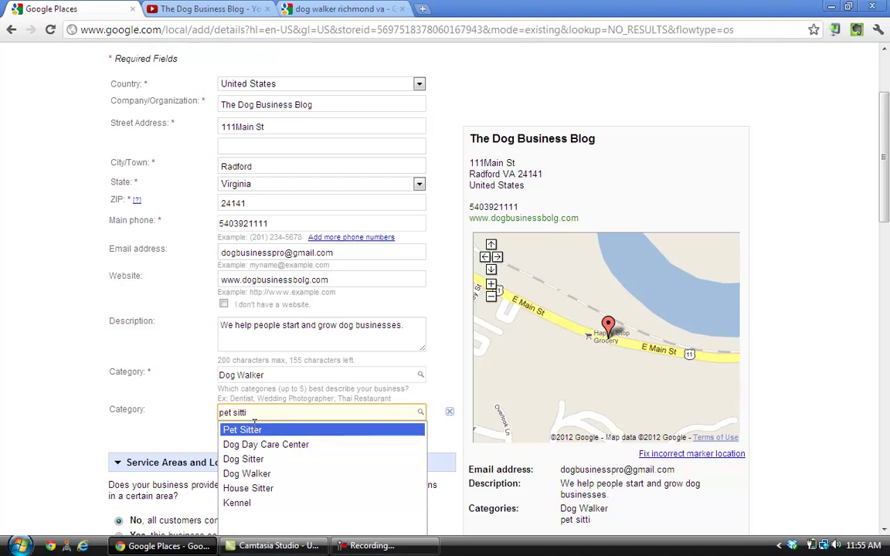
{"action": "left_click", "coordinate": [255, 429]}
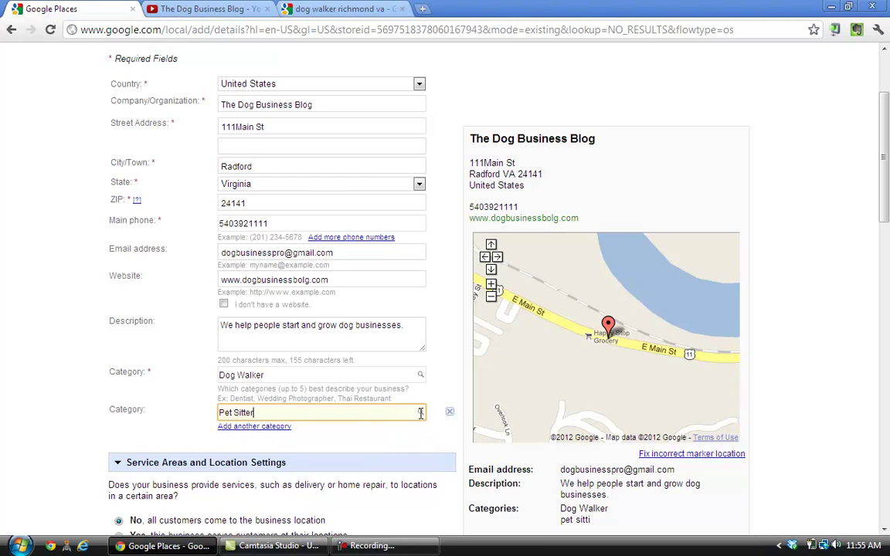
Add Dog Sitter and House Sitter as the third and fourth categories
{"action": "left_click", "coordinate": [386, 430]}
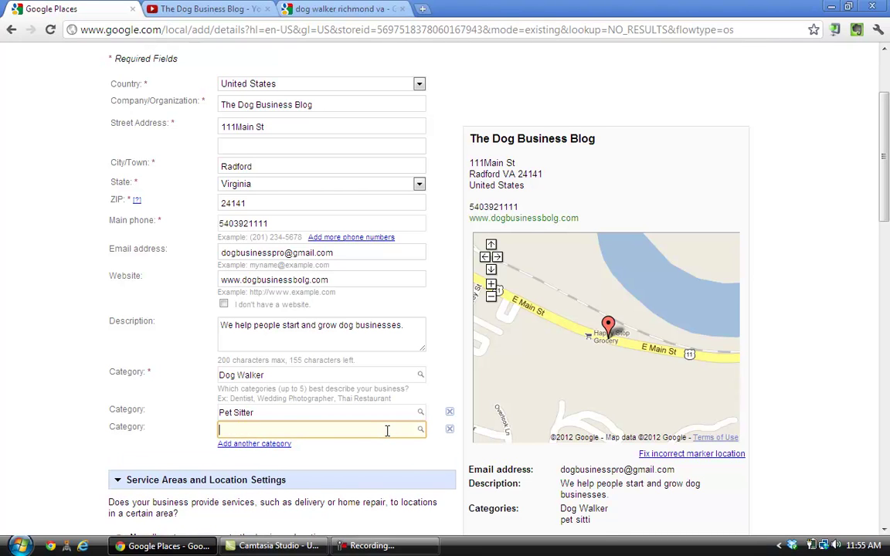
{"action": "type", "text": "dog"}
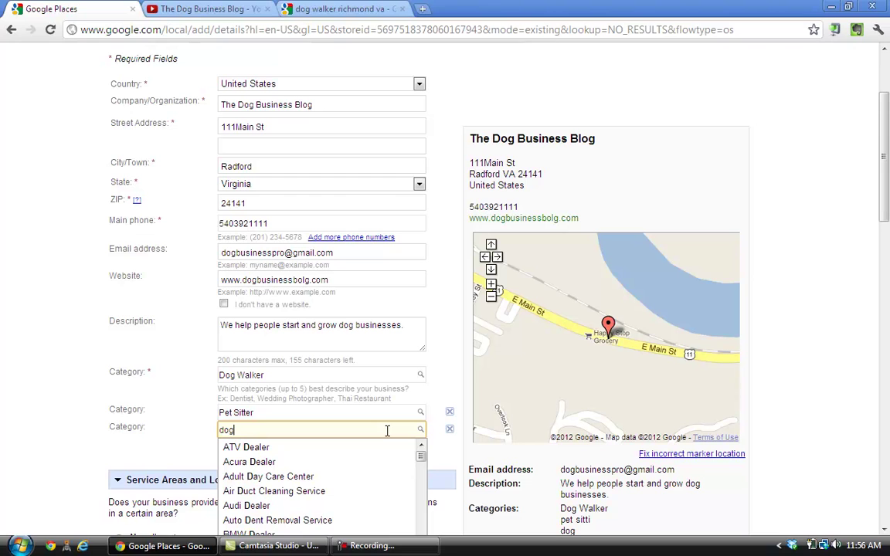
{"action": "type", "text": " sitting"}
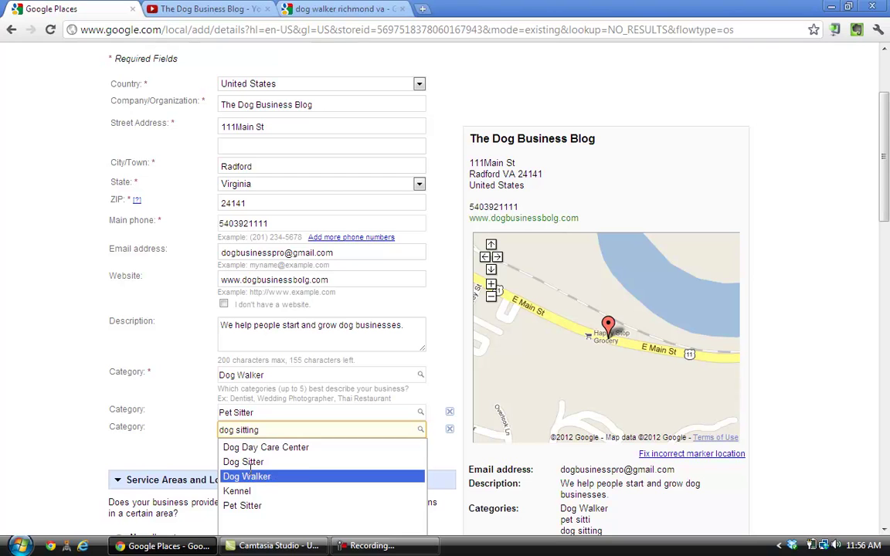
{"action": "left_click", "coordinate": [247, 462]}
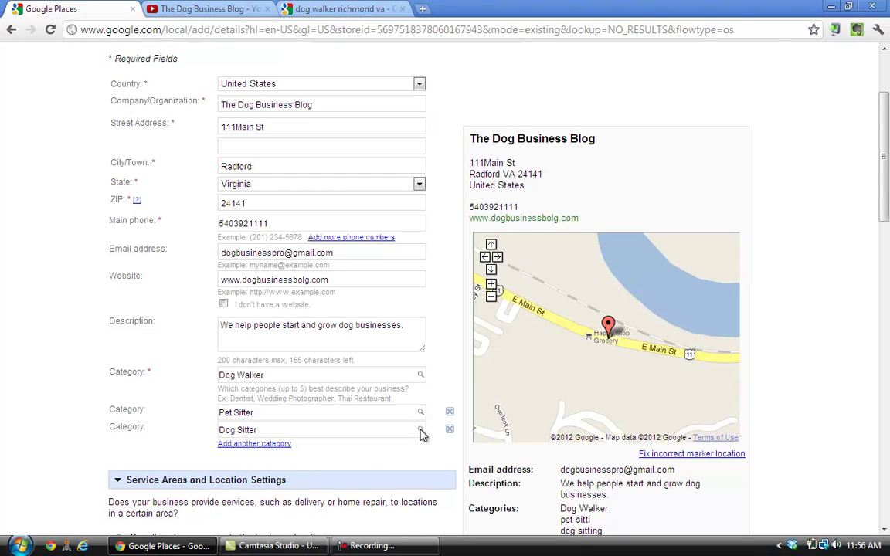
{"action": "key", "text": "Return"}
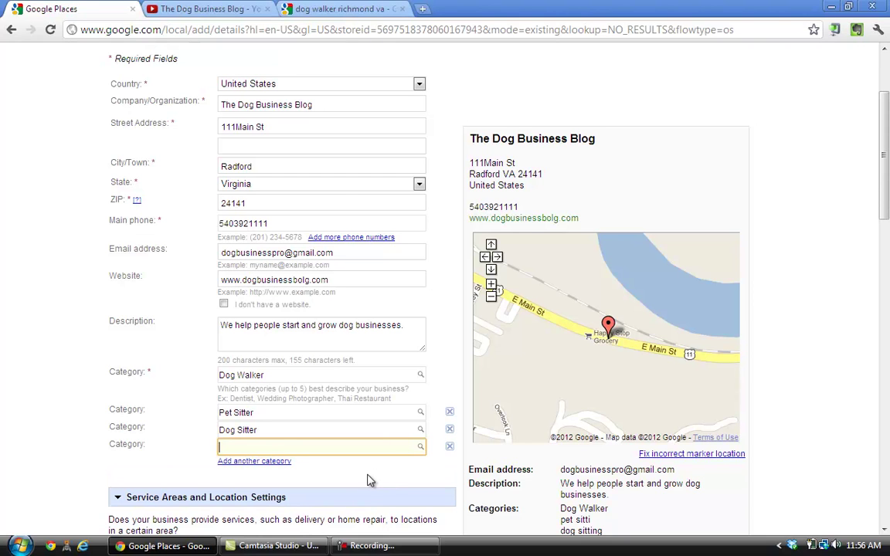
{"action": "type", "text": "house sitting"}
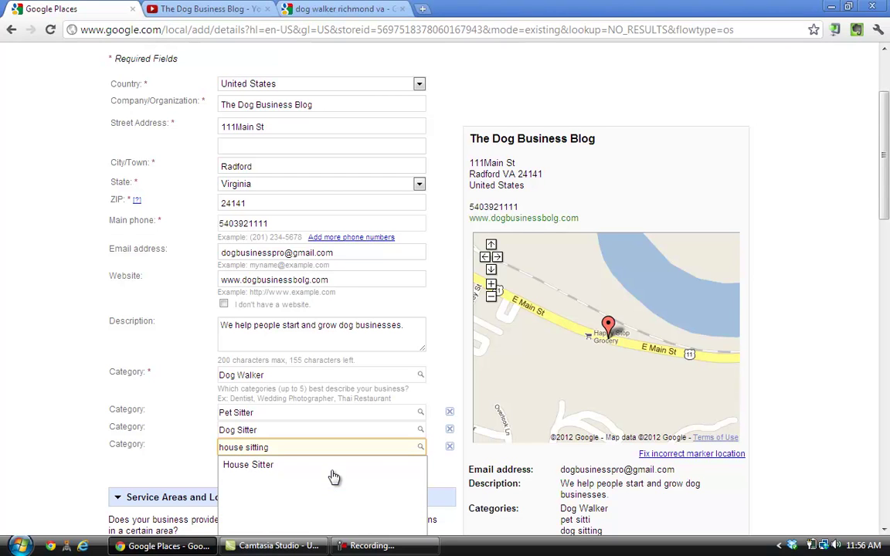
{"action": "left_click", "coordinate": [270, 467]}
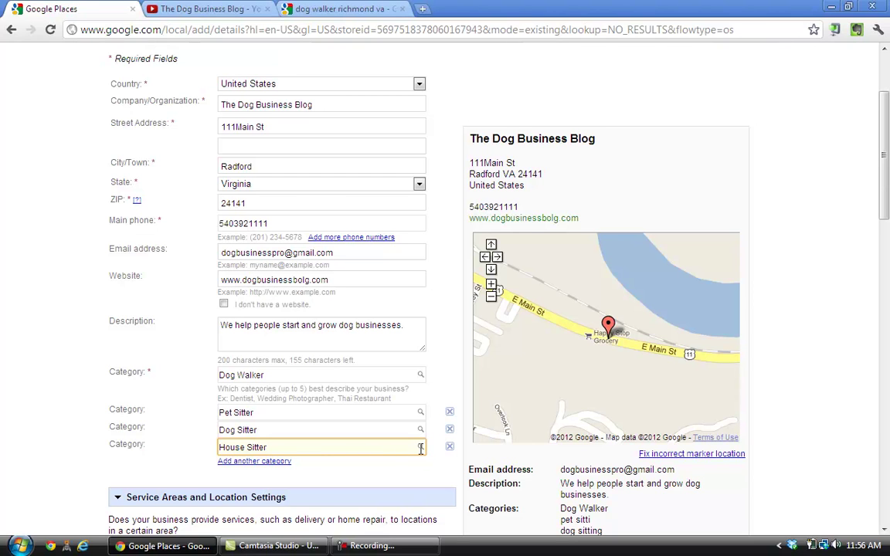
Start a fifth 'dog walking' category, then delete it, keeping four categories
{"action": "key", "text": "Tab"}
{"action": "key", "text": "Return"}
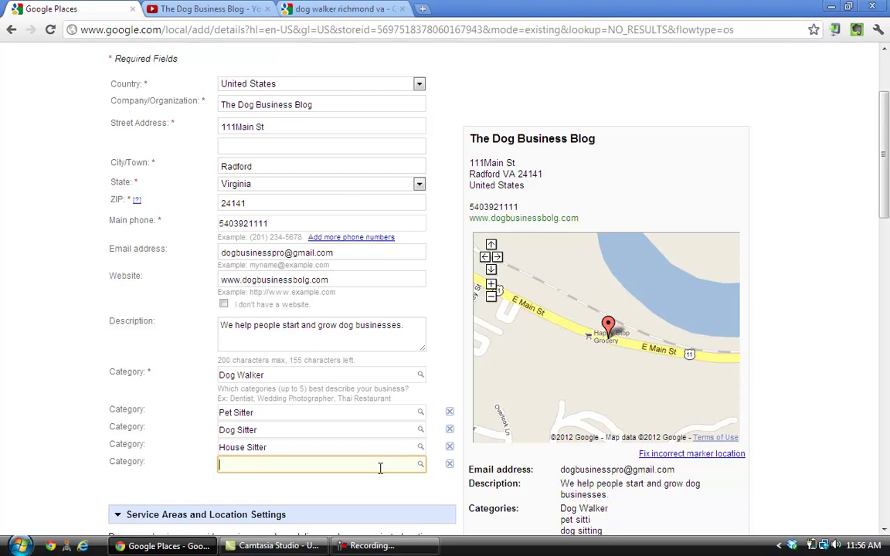
{"action": "type", "text": "dog walking"}
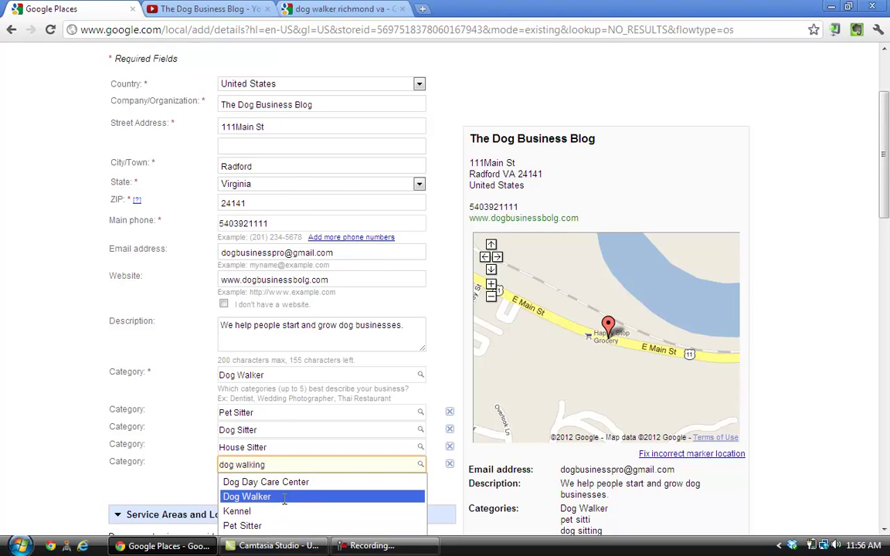
{"action": "scroll", "coordinate": [284, 498], "scroll_direction": "down", "scroll_amount": 1}
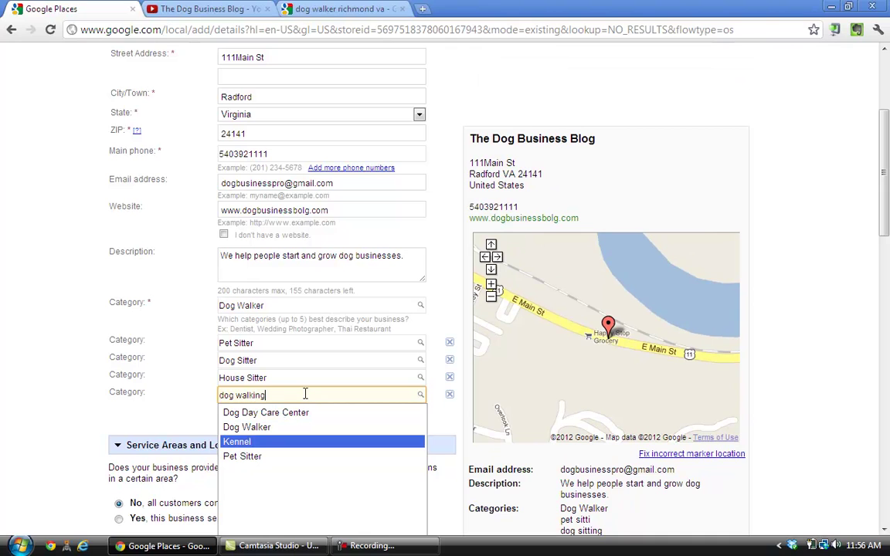
{"action": "key", "text": "BackSpace"}
{"action": "key", "text": "BackSpace"}
{"action": "key", "text": "BackSpace"}
{"action": "key", "text": "BackSpace"}
{"action": "key", "text": "BackSpace"}
{"action": "key", "text": "BackSpace"}
{"action": "key", "text": "BackSpace"}
{"action": "key", "text": "BackSpace"}
{"action": "key", "text": "BackSpace"}
{"action": "key", "text": "BackSpace"}
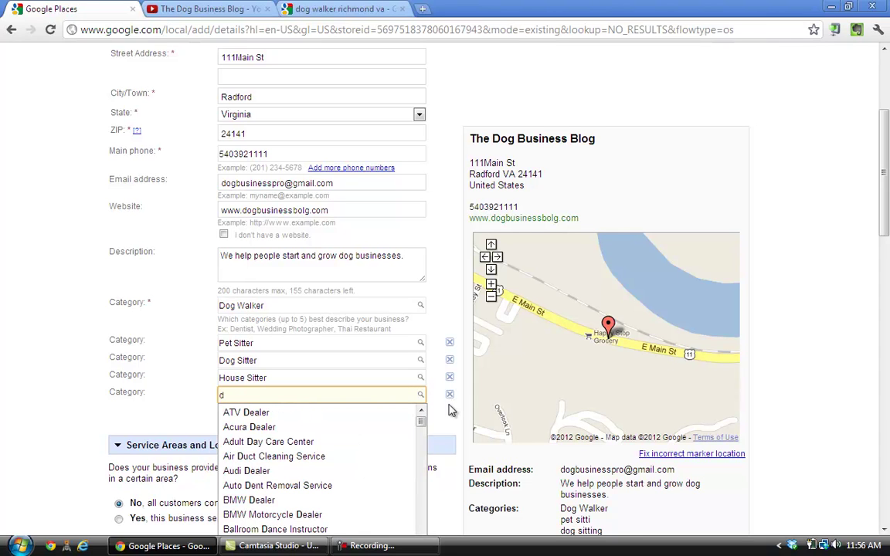
{"action": "key", "text": "BackSpace"}
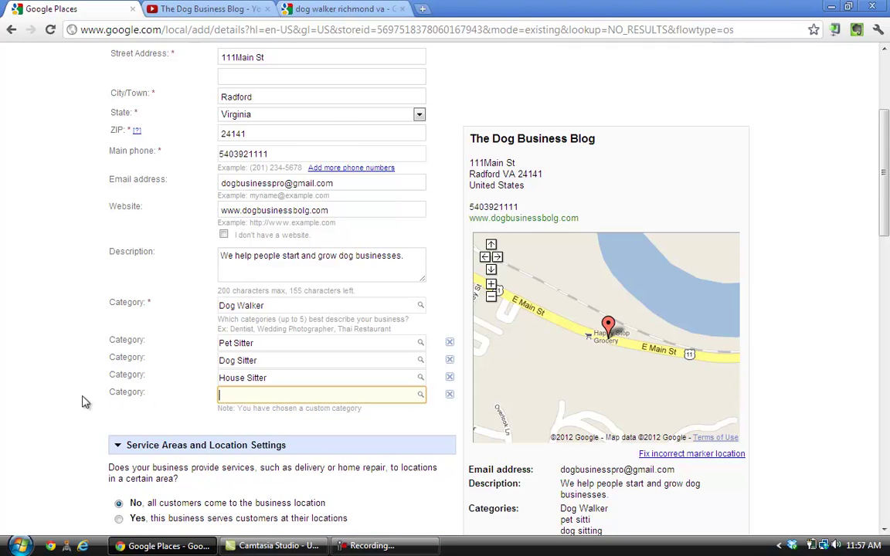
{"action": "scroll", "coordinate": [84, 400], "scroll_direction": "down", "scroll_amount": 3}
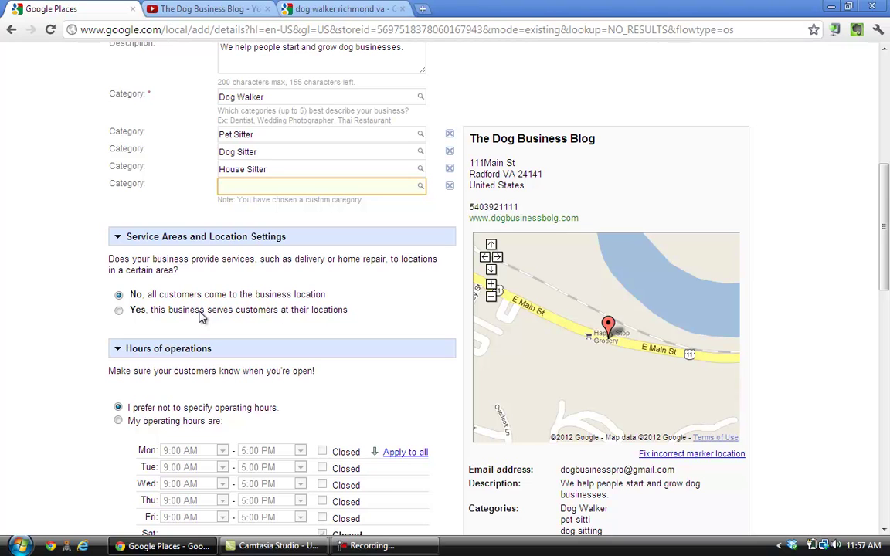
Mark the business as serving customers at their locations and hide its address
{"action": "left_click", "coordinate": [119, 311]}
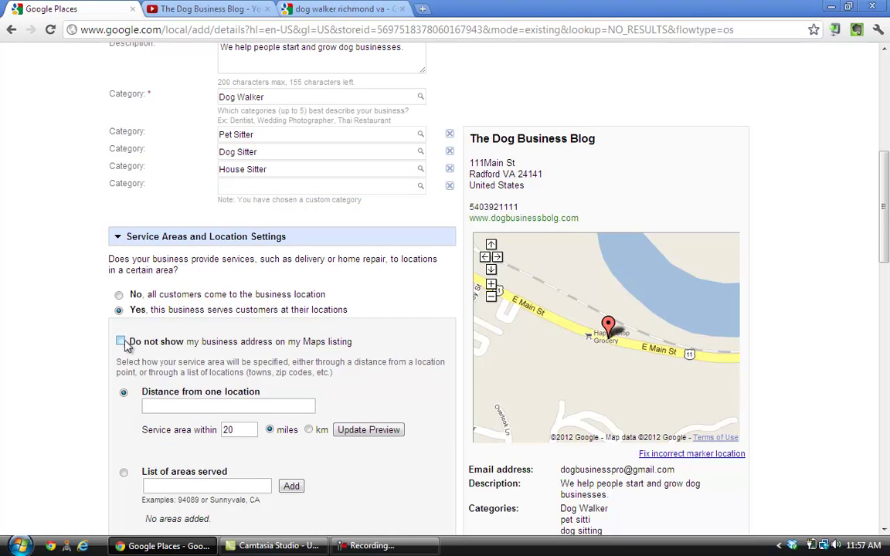
{"action": "left_click", "coordinate": [122, 341]}
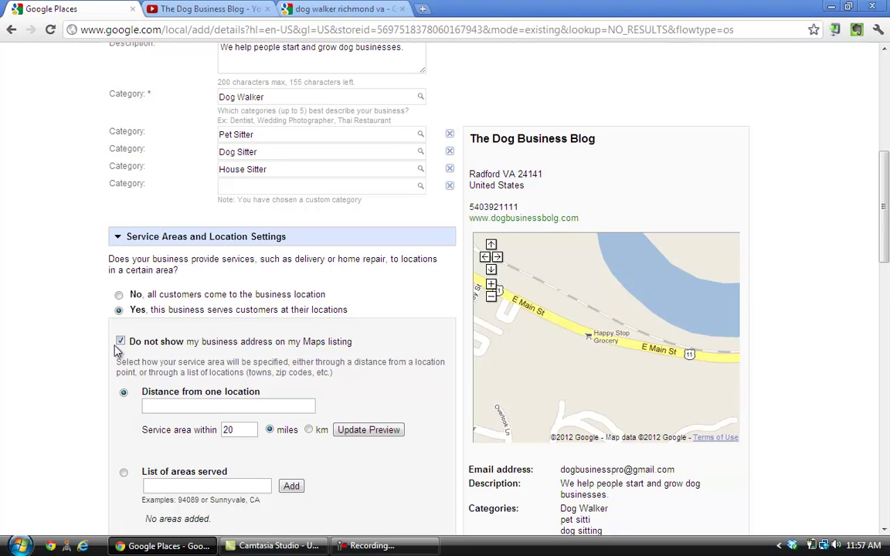
{"action": "scroll", "coordinate": [99, 354], "scroll_direction": "down", "scroll_amount": 4}
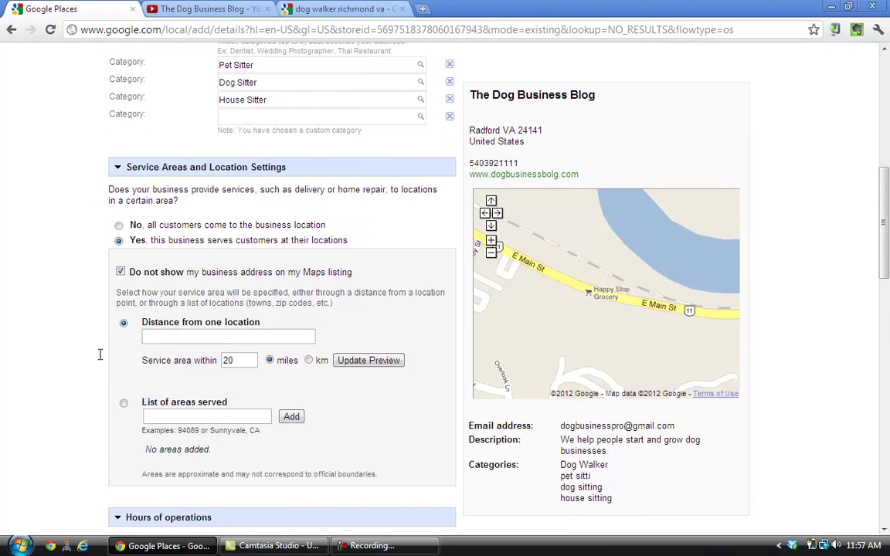
Set the service area to 30 miles around ZIP 24141 and update the preview
{"action": "left_click", "coordinate": [172, 267]}
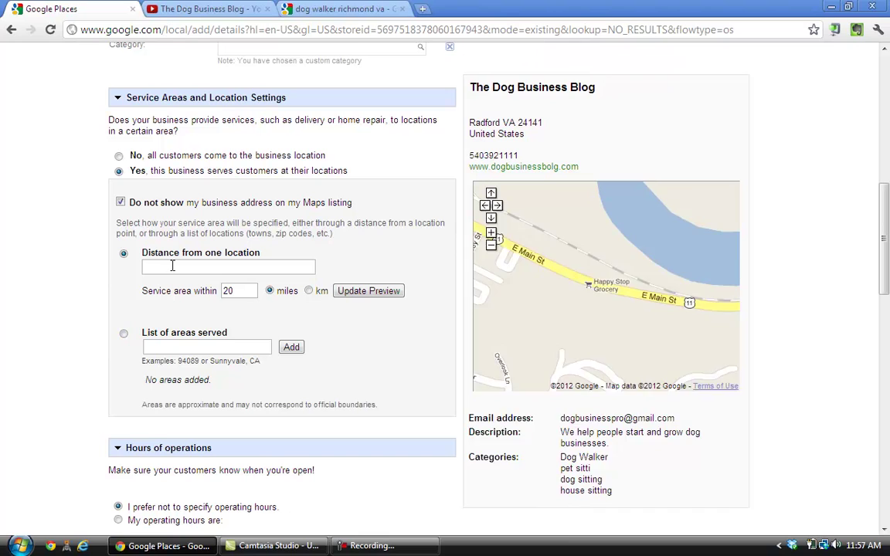
{"action": "type", "text": "2"}
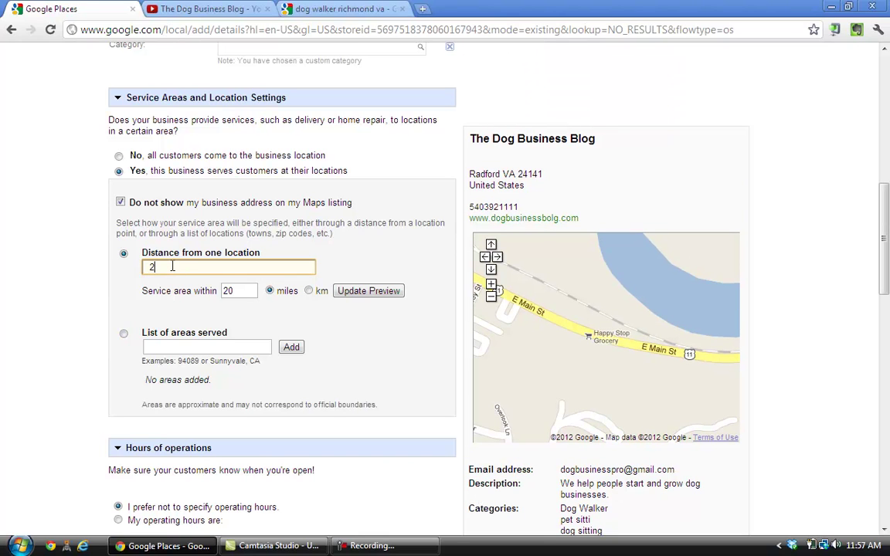
{"action": "type", "text": "4141"}
{"action": "key", "text": "Tab"}
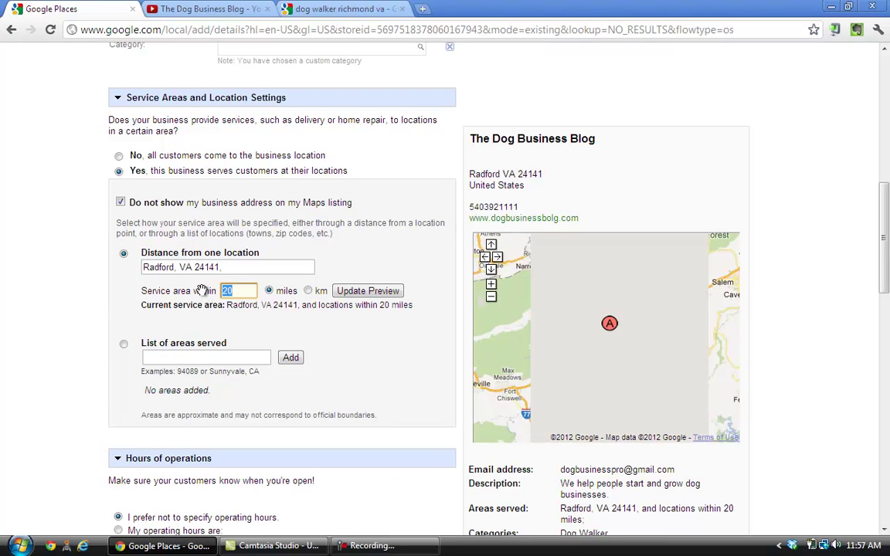
{"action": "type", "text": "30"}
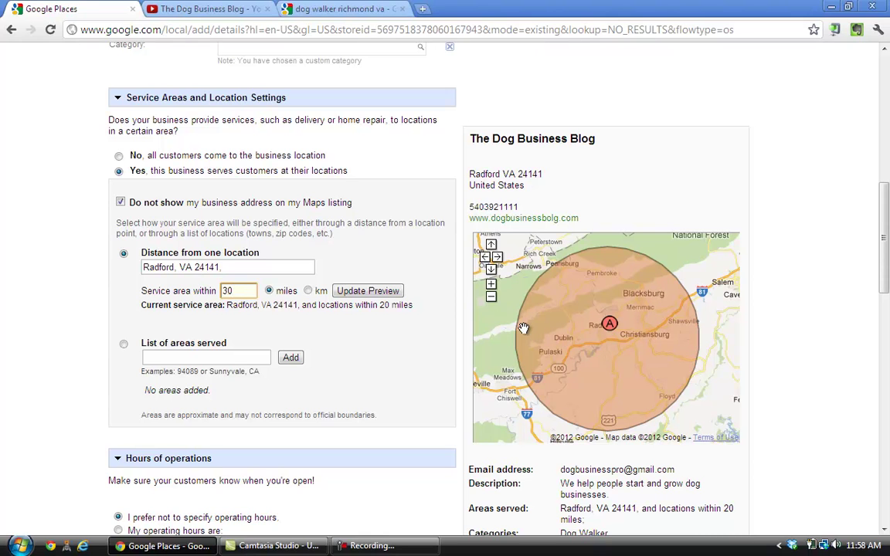
{"action": "left_click", "coordinate": [366, 294]}
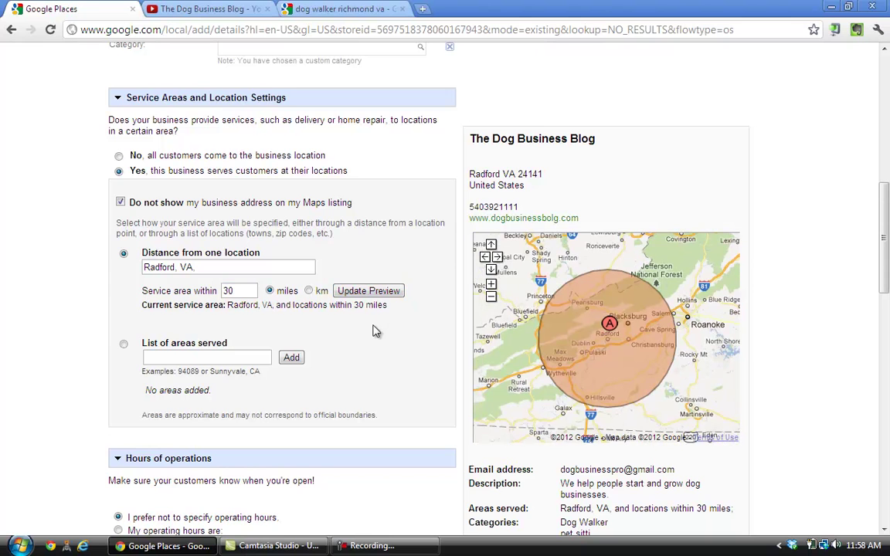
{"action": "scroll", "coordinate": [371, 332], "scroll_direction": "down", "scroll_amount": 1}
{"action": "scroll", "coordinate": [369, 332], "scroll_direction": "down", "scroll_amount": 1}
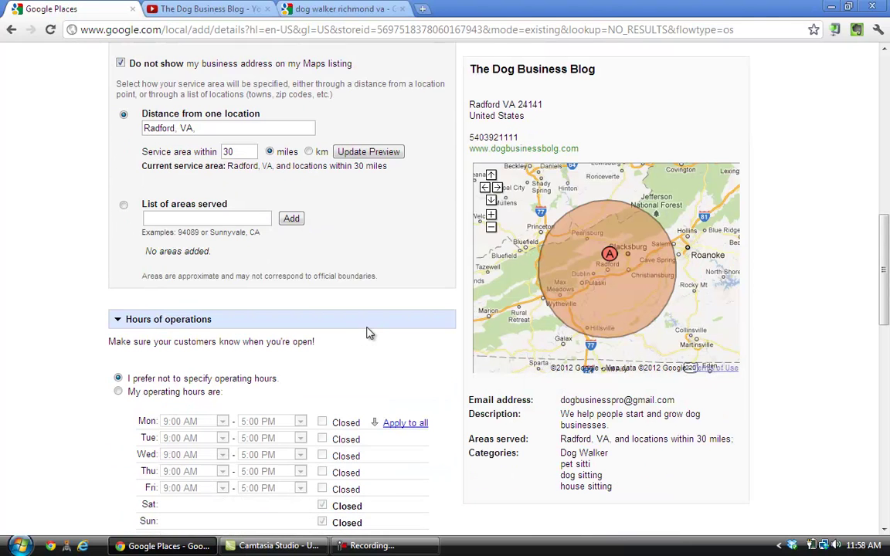
{"action": "scroll", "coordinate": [368, 333], "scroll_direction": "down", "scroll_amount": 1}
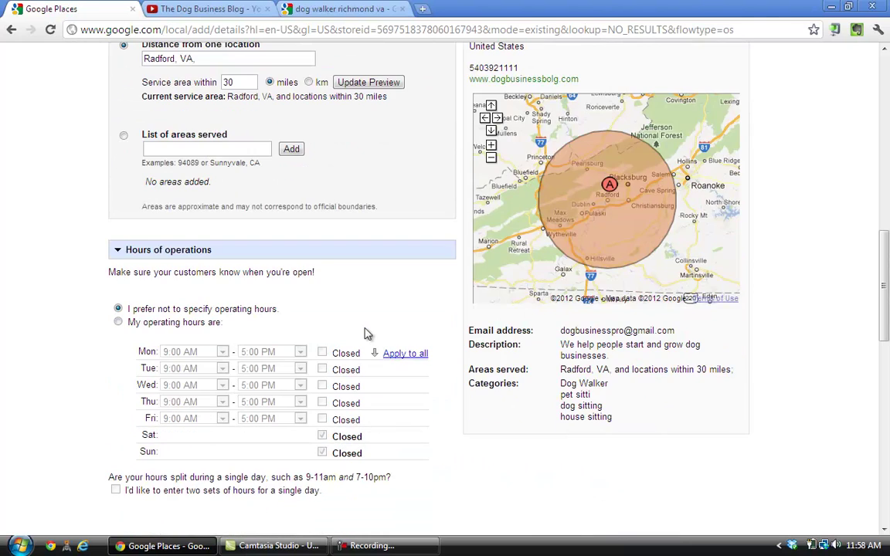
{"action": "scroll", "coordinate": [221, 265], "scroll_direction": "down", "scroll_amount": 1}
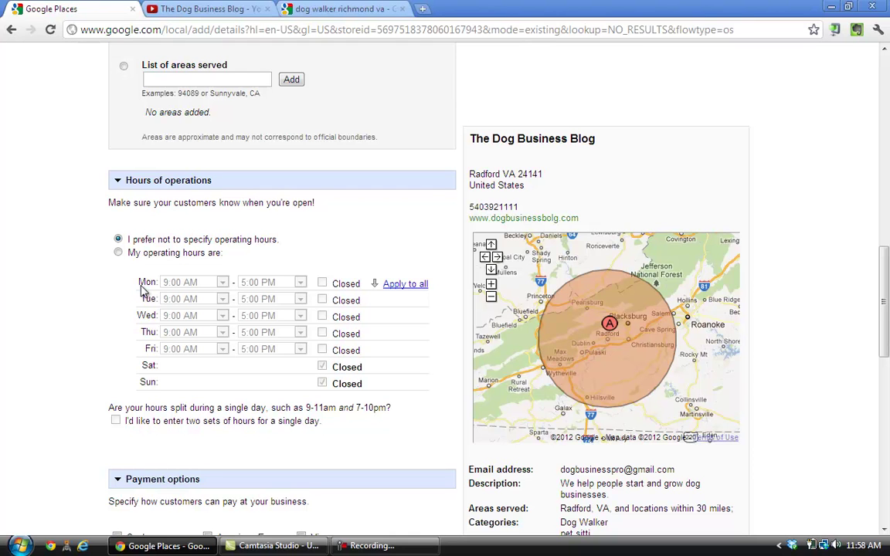
{"action": "left_click", "coordinate": [118, 253]}
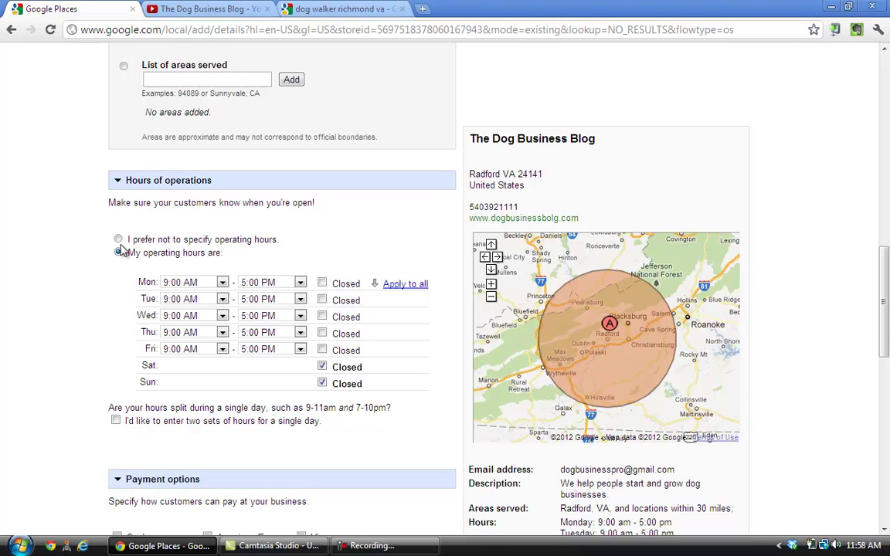
{"action": "left_click", "coordinate": [118, 239]}
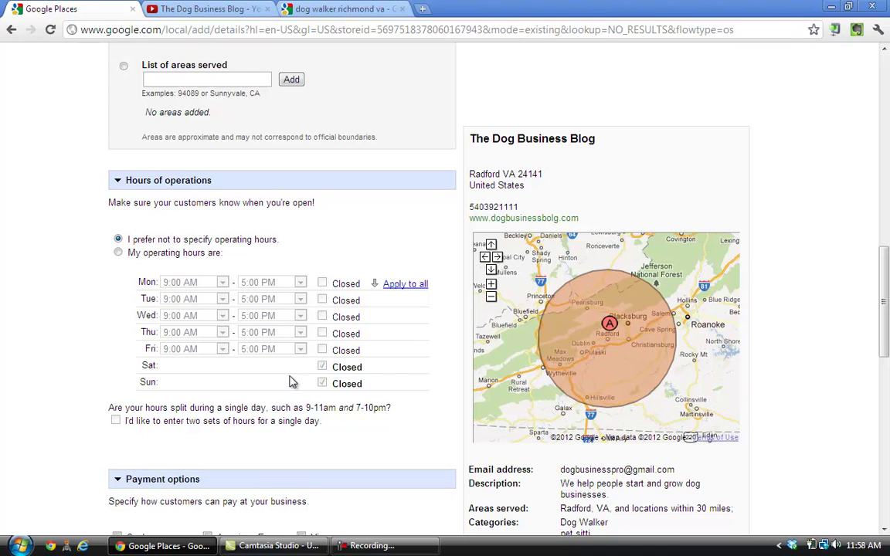
{"action": "scroll", "coordinate": [348, 455], "scroll_direction": "down", "scroll_amount": 4}
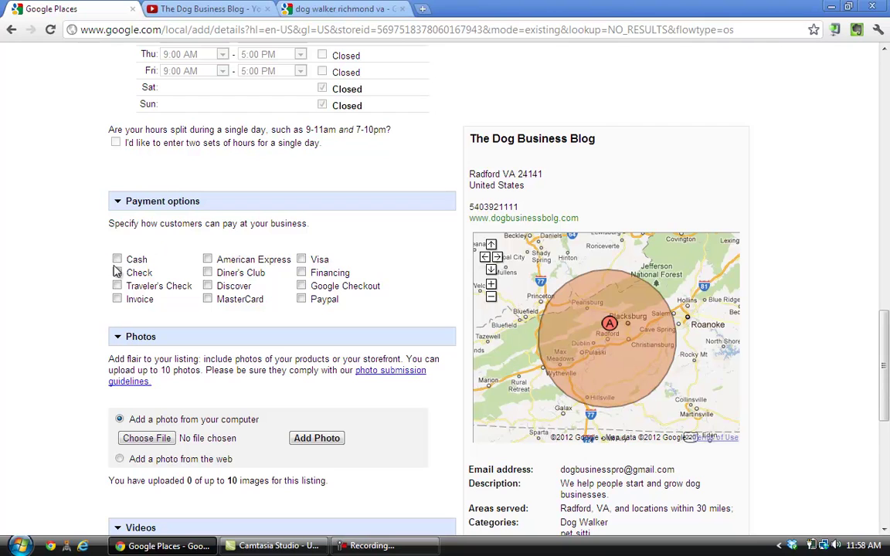
Tick Cash and Check under Payment options
{"action": "left_click", "coordinate": [117, 259]}
{"action": "left_click", "coordinate": [118, 274]}
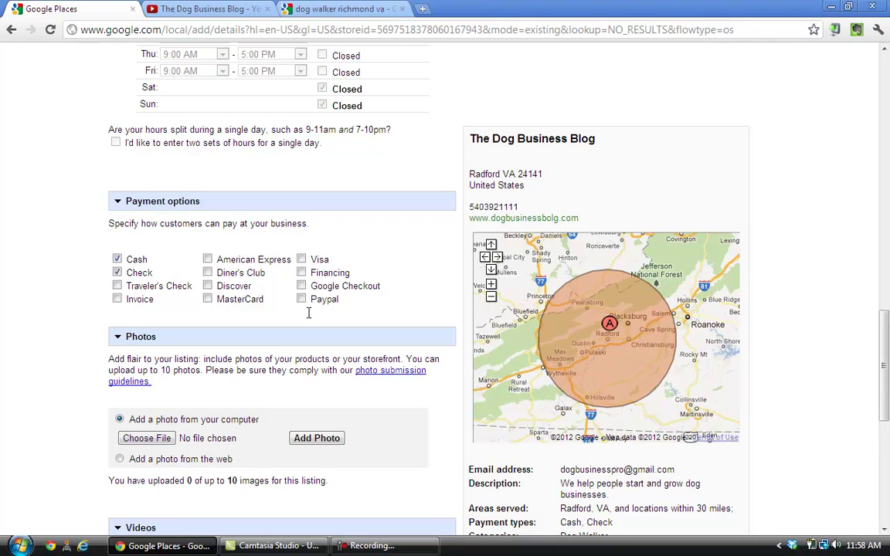
{"action": "scroll", "coordinate": [307, 314], "scroll_direction": "down", "scroll_amount": 3}
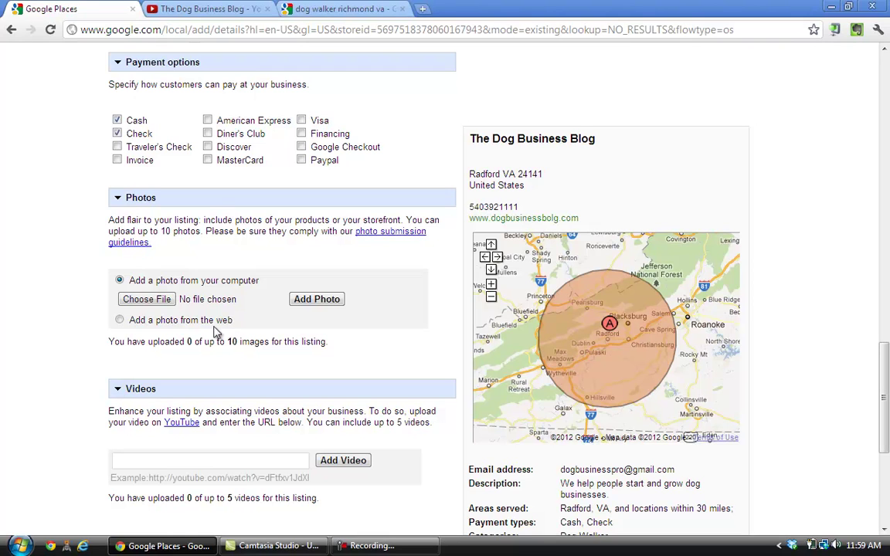
Upload 'Google places logo.png' as the listing's first photo
{"action": "left_click", "coordinate": [173, 307]}
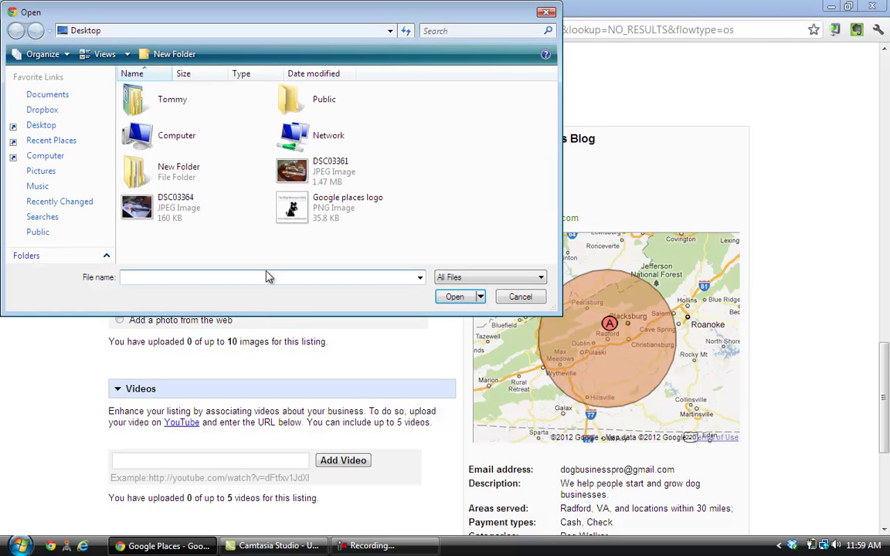
{"action": "left_click", "coordinate": [323, 220]}
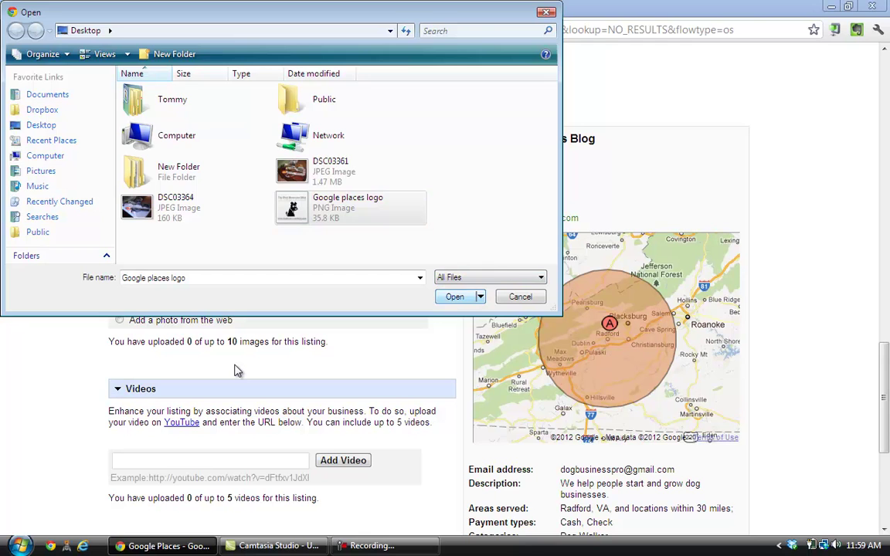
{"action": "key", "text": "Escape"}
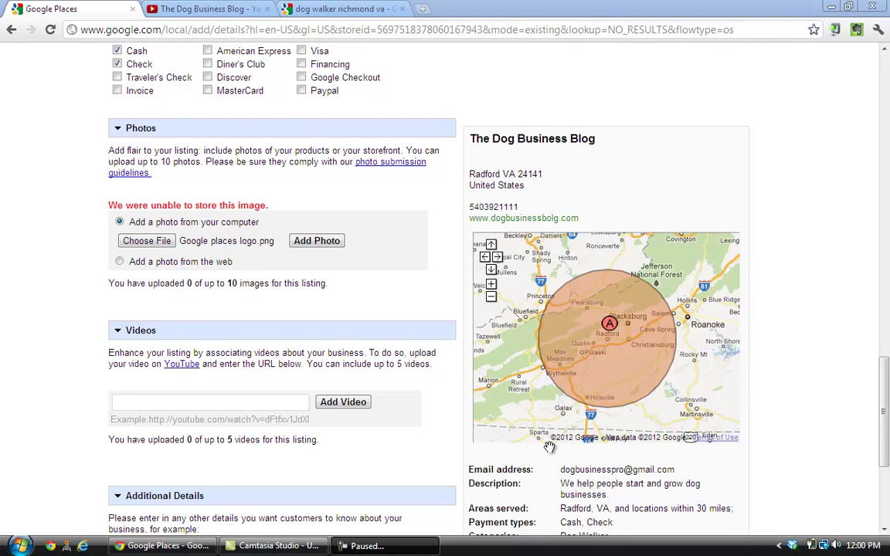
{"action": "left_click", "coordinate": [324, 245]}
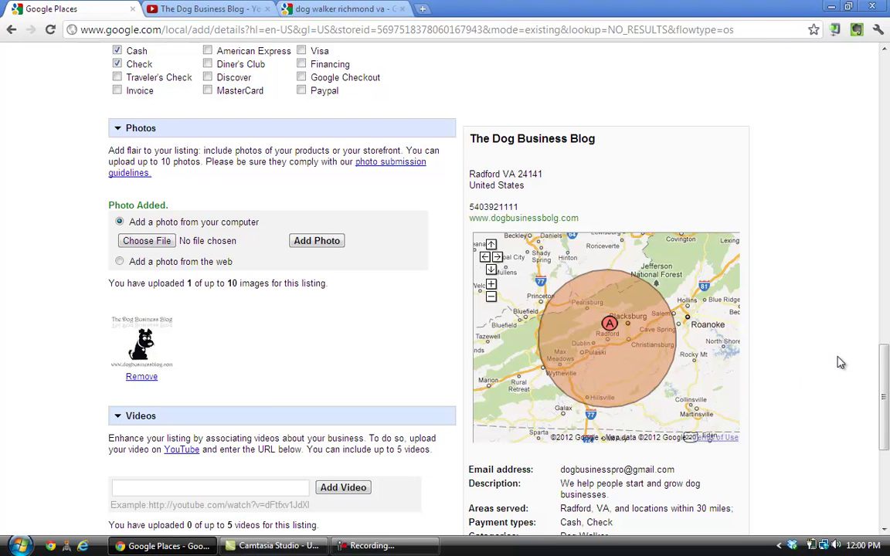
{"action": "scroll", "coordinate": [835, 356], "scroll_direction": "down", "scroll_amount": 1}
{"action": "scroll", "coordinate": [840, 364], "scroll_direction": "down", "scroll_amount": 2}
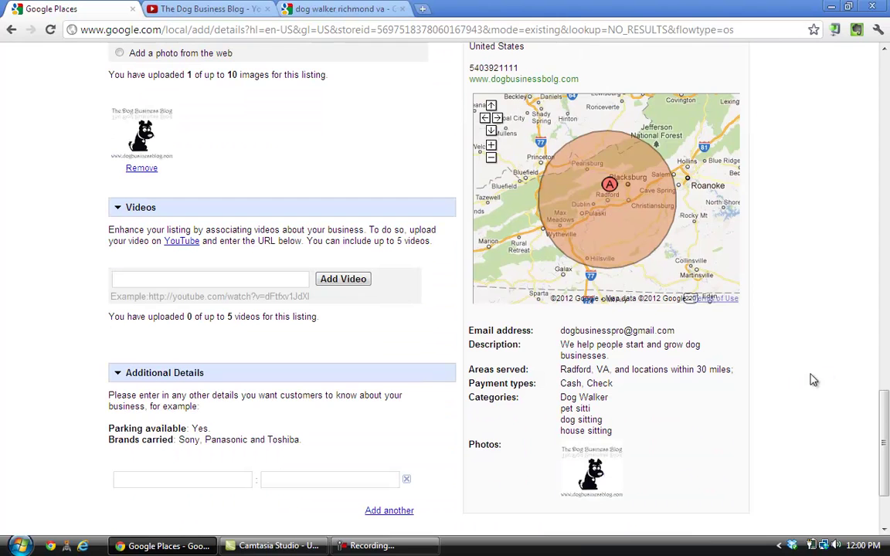
{"action": "scroll", "coordinate": [591, 462], "scroll_direction": "up", "scroll_amount": 1}
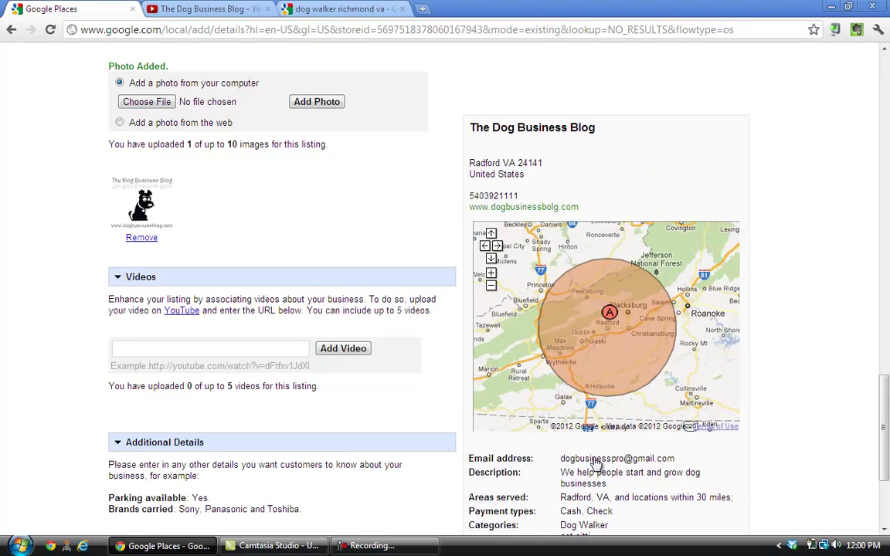
{"action": "scroll", "coordinate": [362, 383], "scroll_direction": "down", "scroll_amount": 1}
{"action": "scroll", "coordinate": [348, 365], "scroll_direction": "down", "scroll_amount": 1}
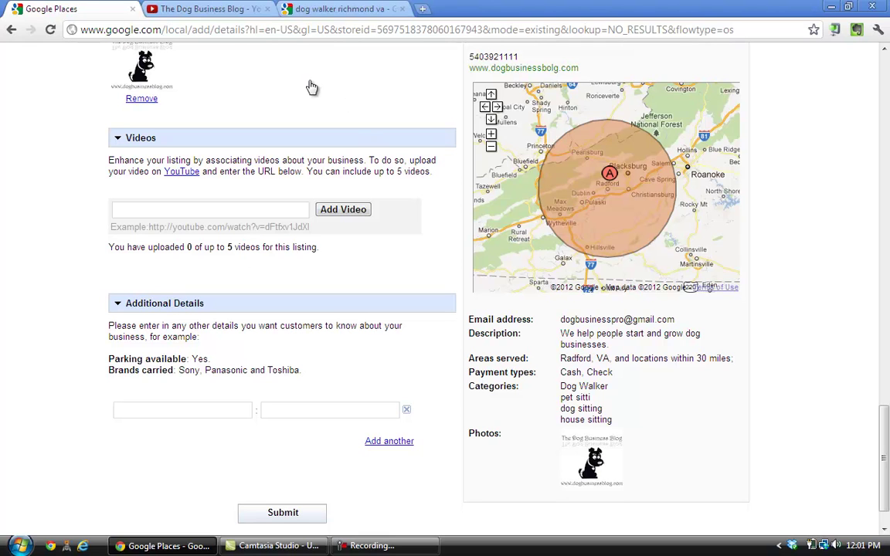
Copy the address of the YouTube video 'The Dog Business Blog' from the address bar
{"action": "left_click", "coordinate": [243, 8]}
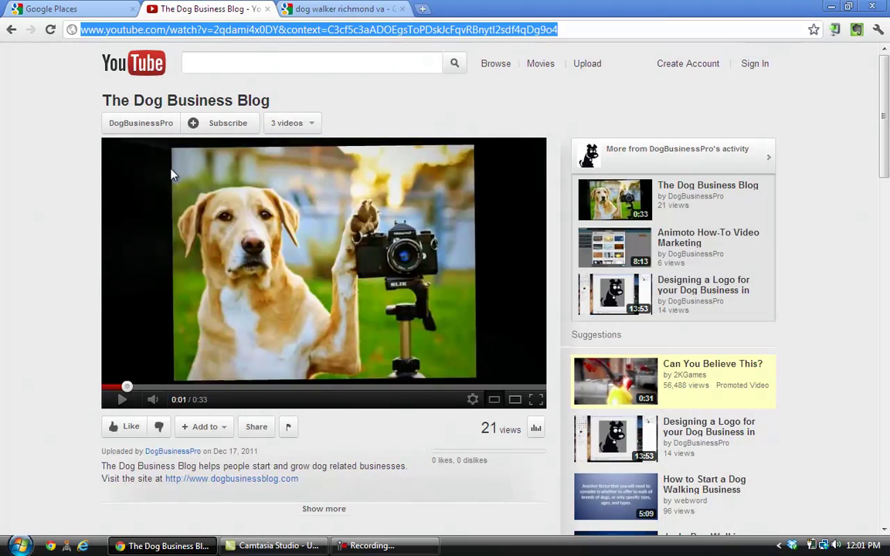
{"action": "right_click", "coordinate": [176, 29]}
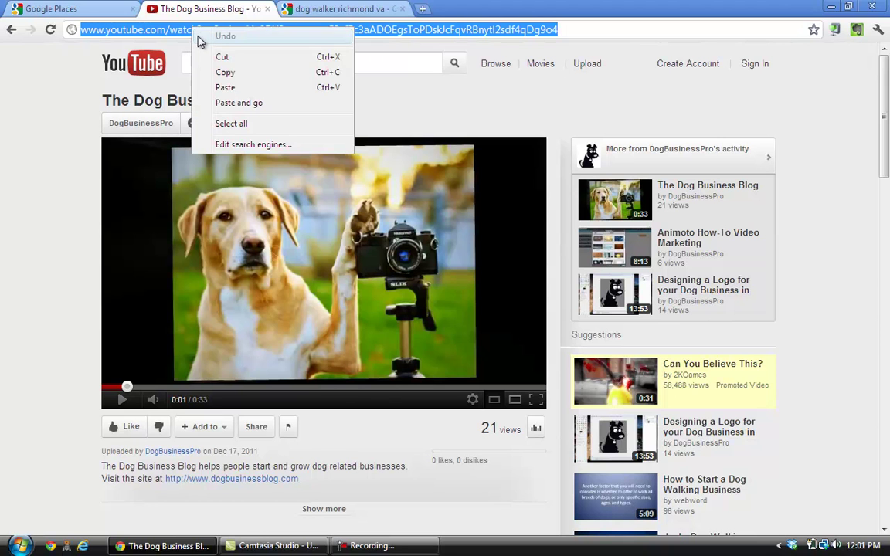
{"action": "left_click", "coordinate": [224, 72]}
Paste the copied YouTube link into the Videos field and add it as video 1 of 5
{"action": "left_click", "coordinate": [92, 7]}
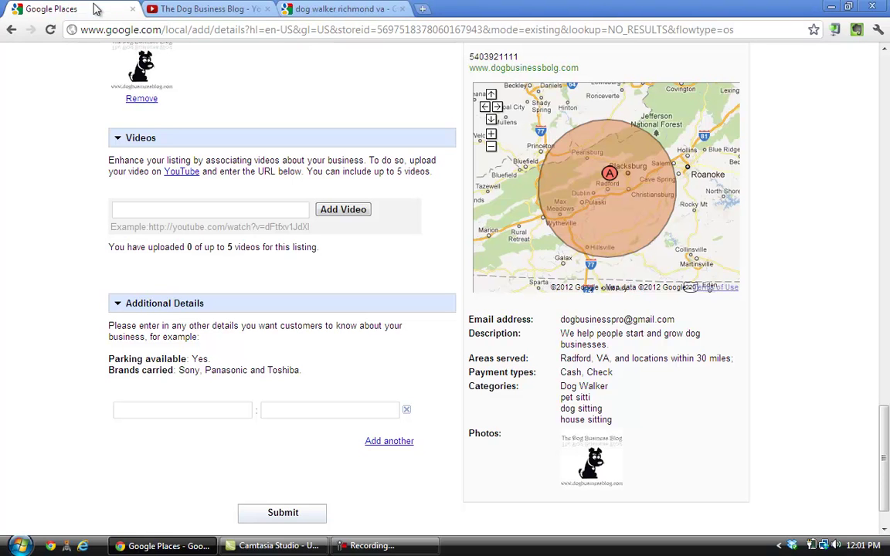
{"action": "left_click", "coordinate": [194, 210]}
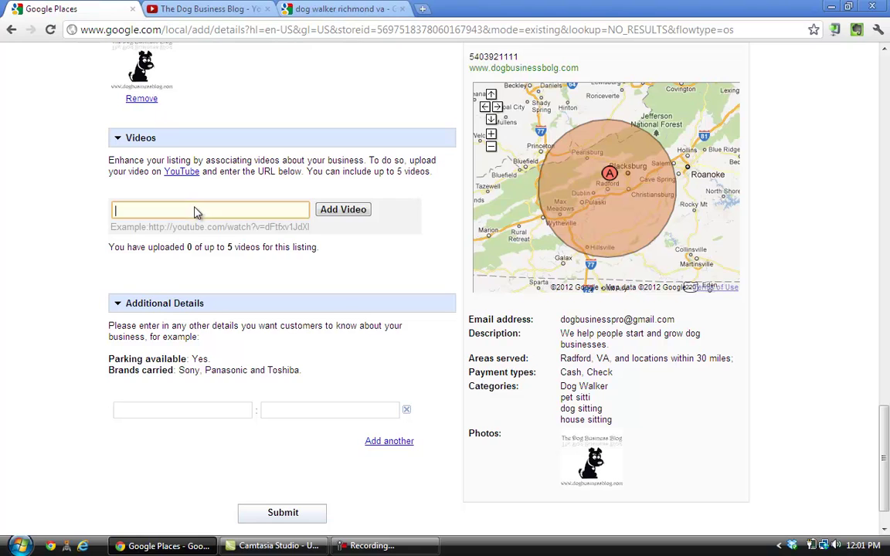
{"action": "right_click", "coordinate": [195, 210]}
{"action": "left_click", "coordinate": [230, 282]}
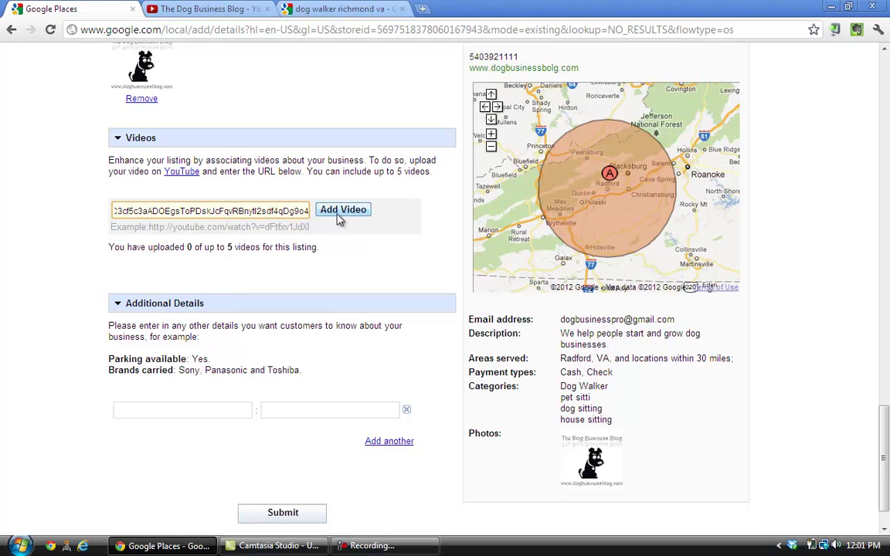
{"action": "left_click", "coordinate": [338, 219]}
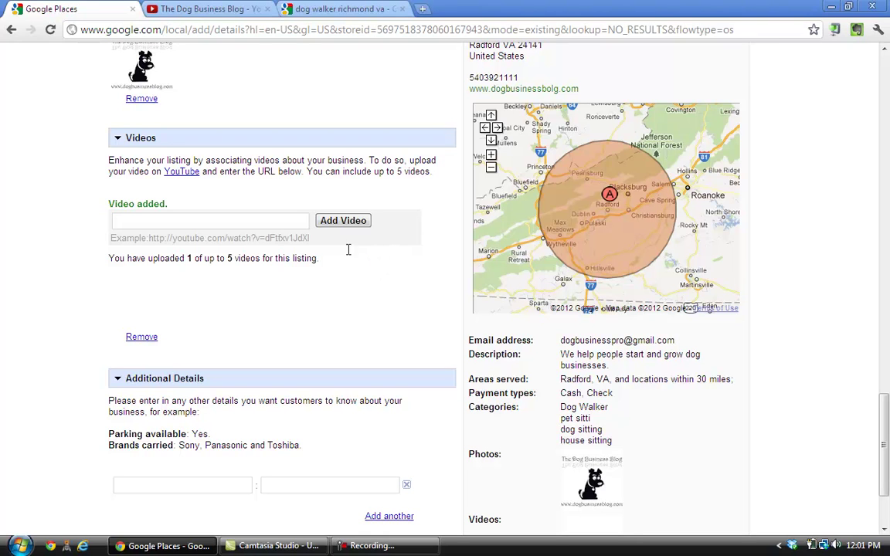
{"action": "scroll", "coordinate": [382, 272], "scroll_direction": "down", "scroll_amount": 3}
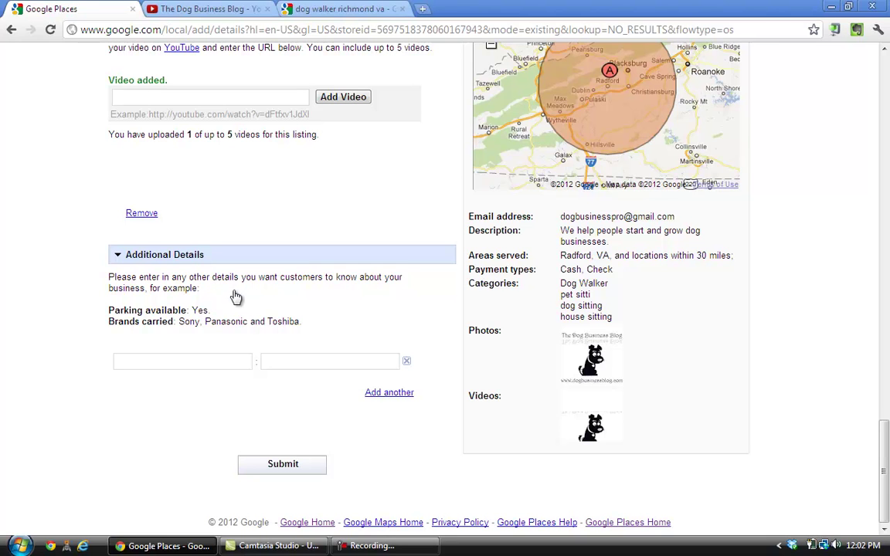
Submit the listing and review the validation page offering postcard verification in 2-3 weeks
{"action": "left_click", "coordinate": [286, 465]}
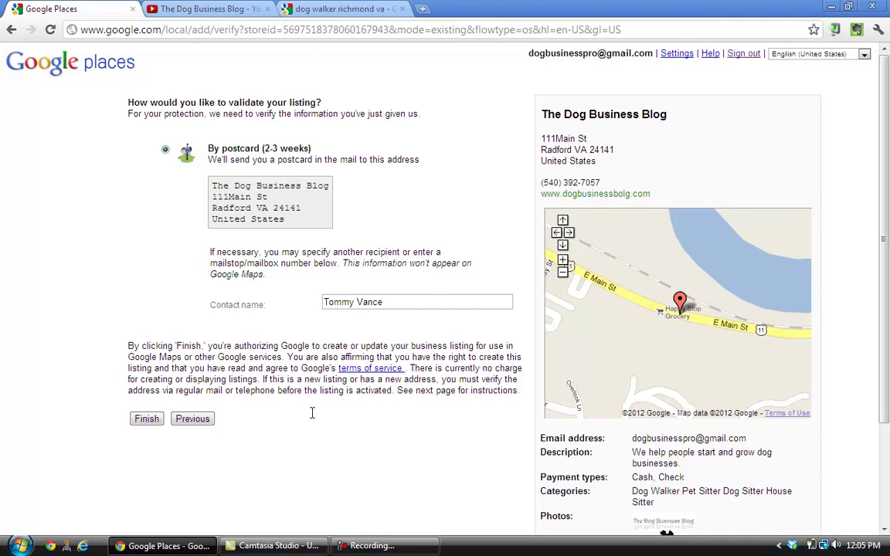
{"action": "scroll", "coordinate": [726, 305], "scroll_direction": "down", "scroll_amount": 3}
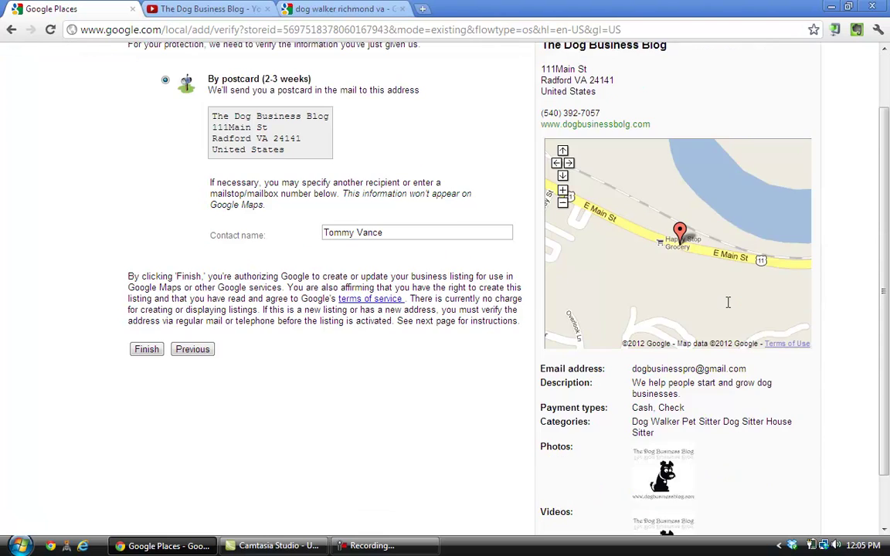
{"action": "scroll", "coordinate": [727, 306], "scroll_direction": "up", "scroll_amount": 3}
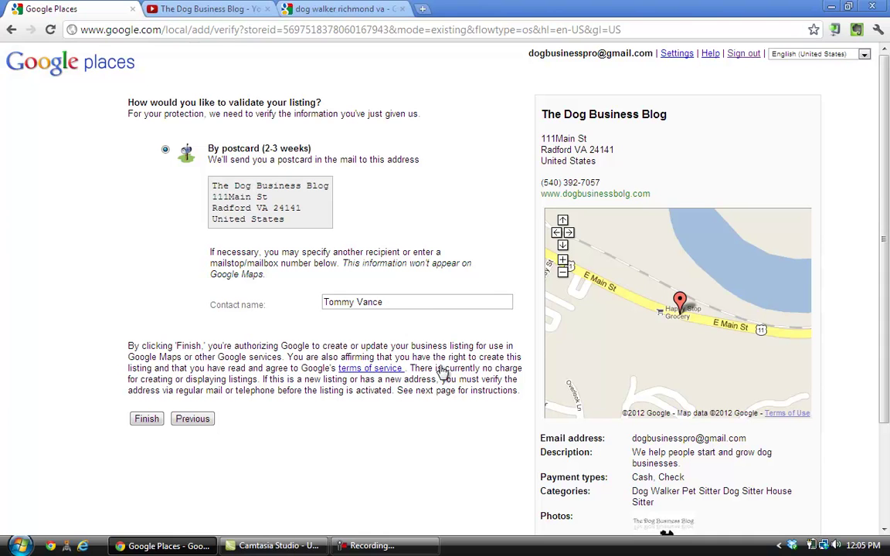
{"action": "left_click", "coordinate": [418, 547]}
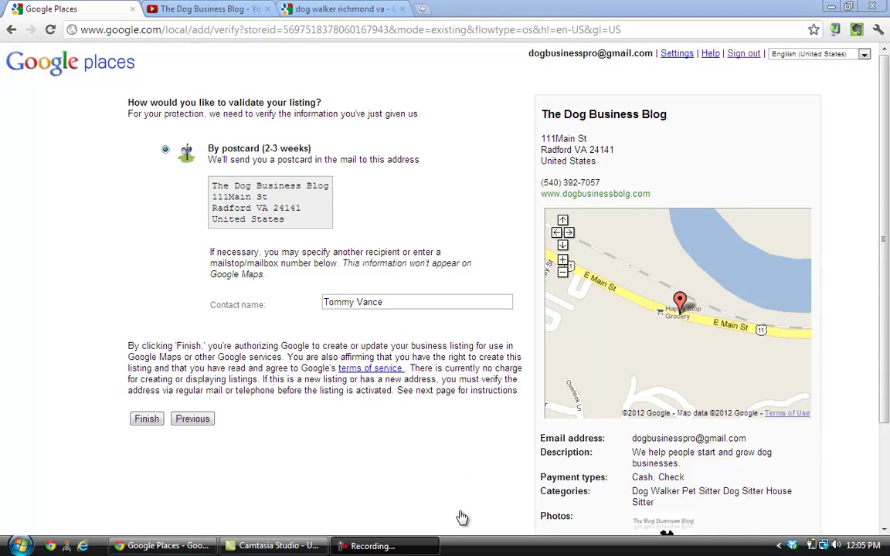